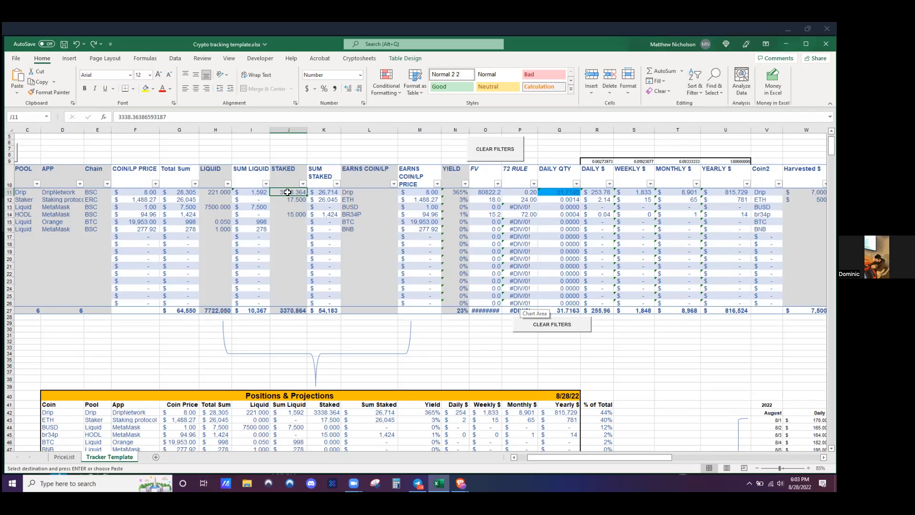
Review the Tracker Template sheet's positions table through the Initial $ column and the coin prices on the PriceList sheet.
scroll(316, 282, "down", 1)
scroll(316, 282, "down", 2)
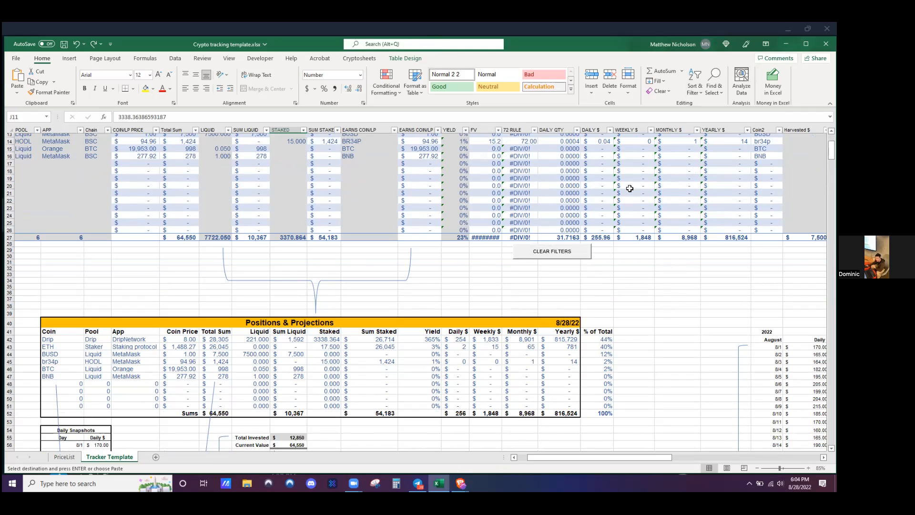
scroll(184, 215, "up", 4)
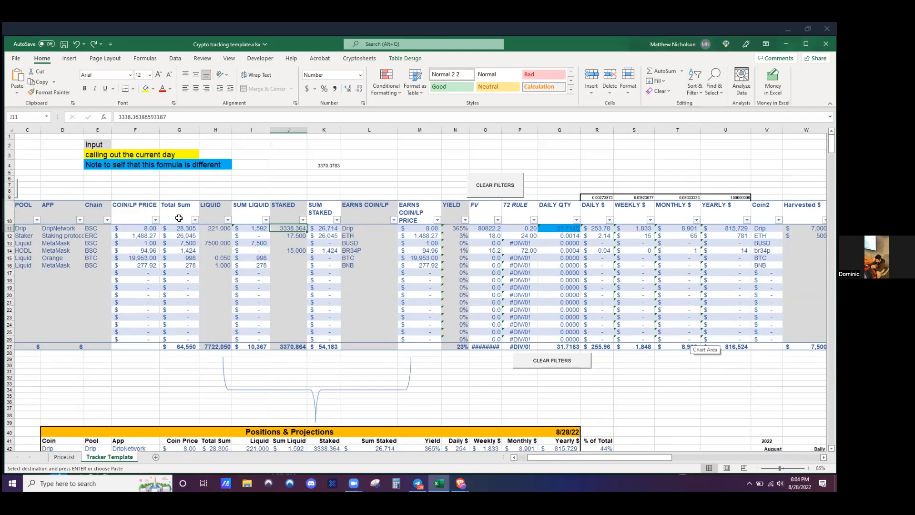
left_click_drag(596, 457, 99, 451)
left_click(64, 456)
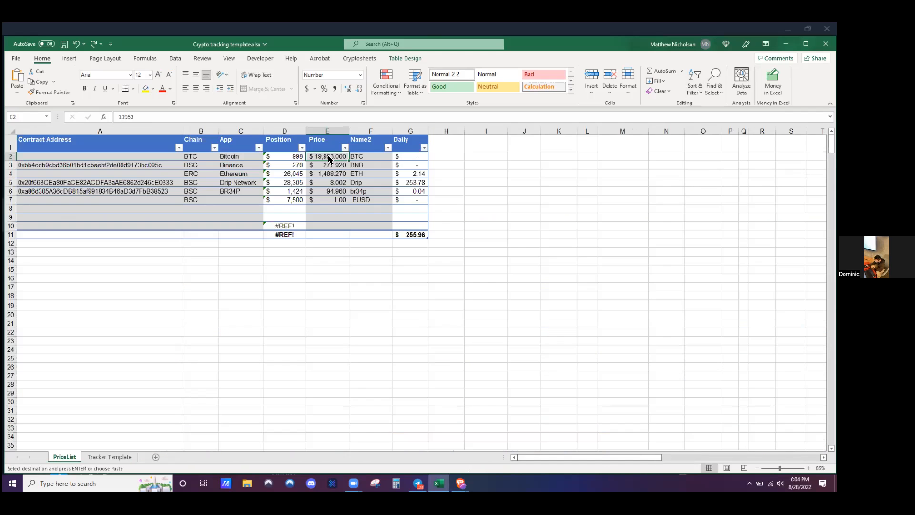
left_click(325, 165)
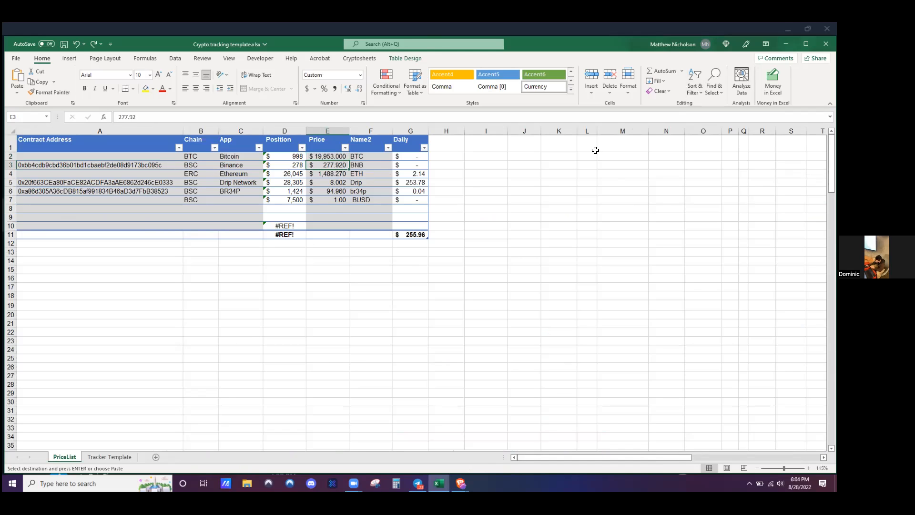
left_click(494, 146)
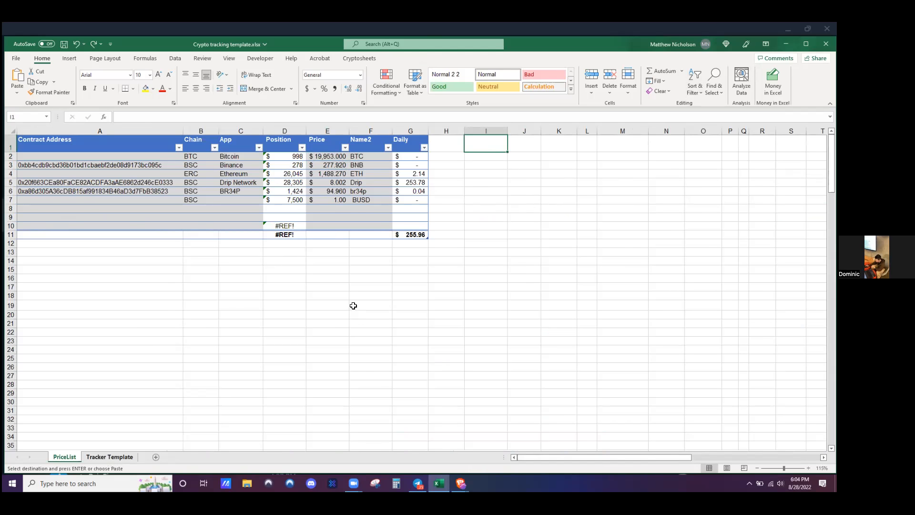
key("ctrl+Page_Down")
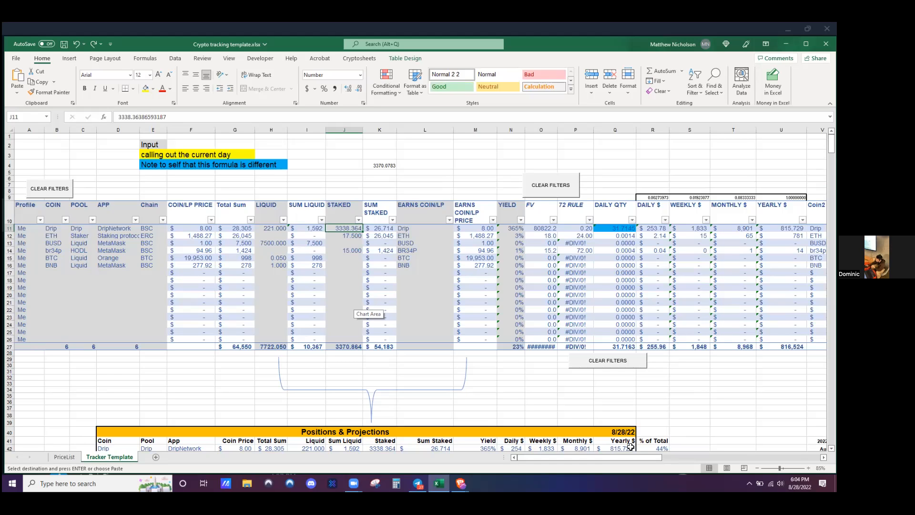
left_click_drag(611, 458, 655, 458)
Switch to the Brave browser and open bscscan.com in a new tab.
mouse_move(461, 483)
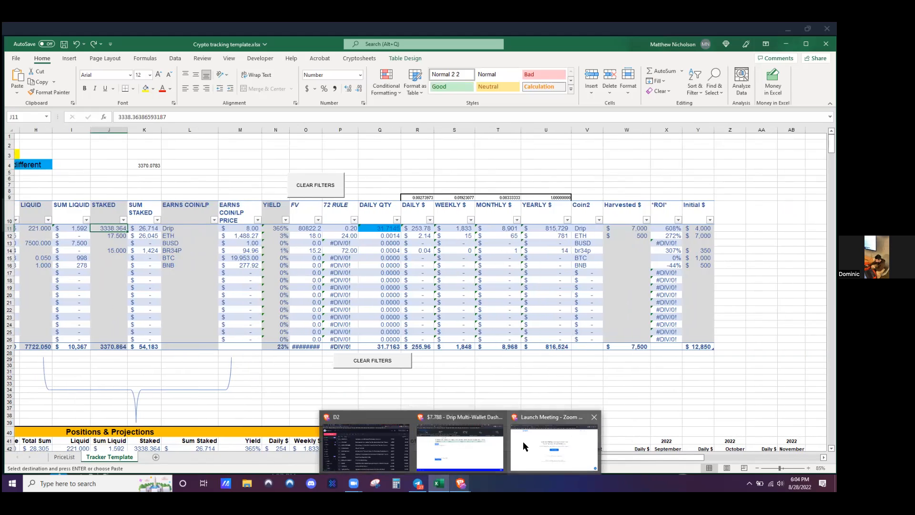
left_click(537, 453)
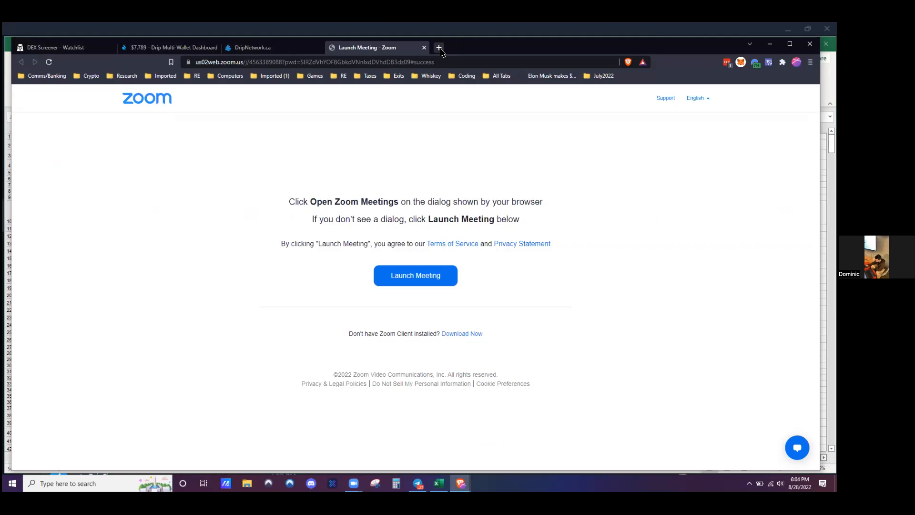
left_click(439, 47)
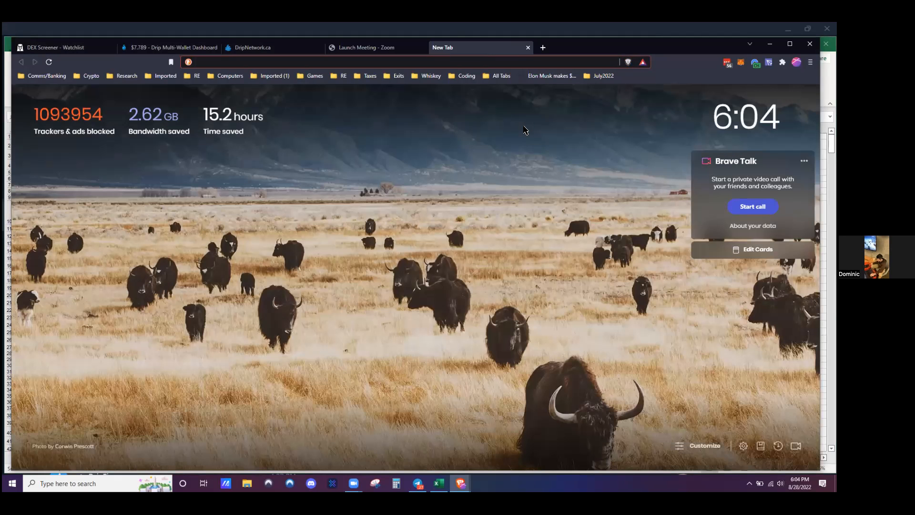
type("bsc")
key("Return")
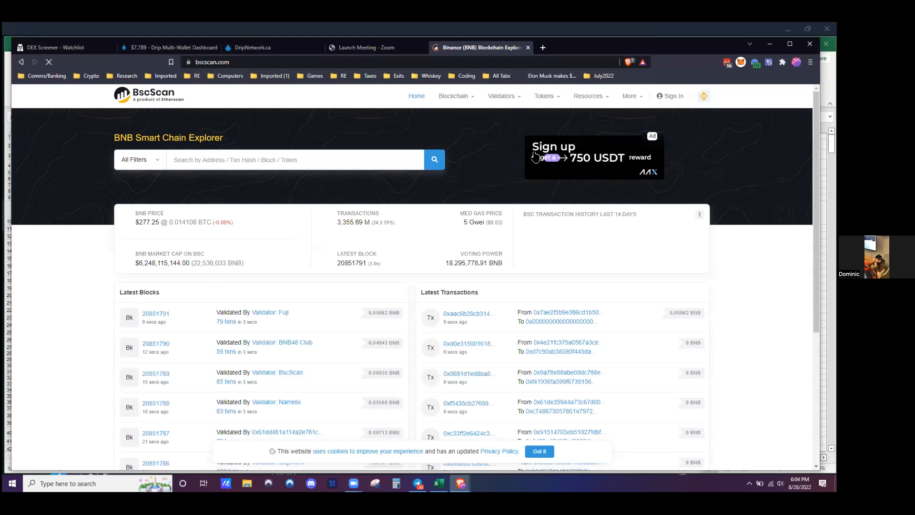
Copy the Primary account's wallet address from MetaMask and open that address's page through the BscScan search.
left_click(742, 64)
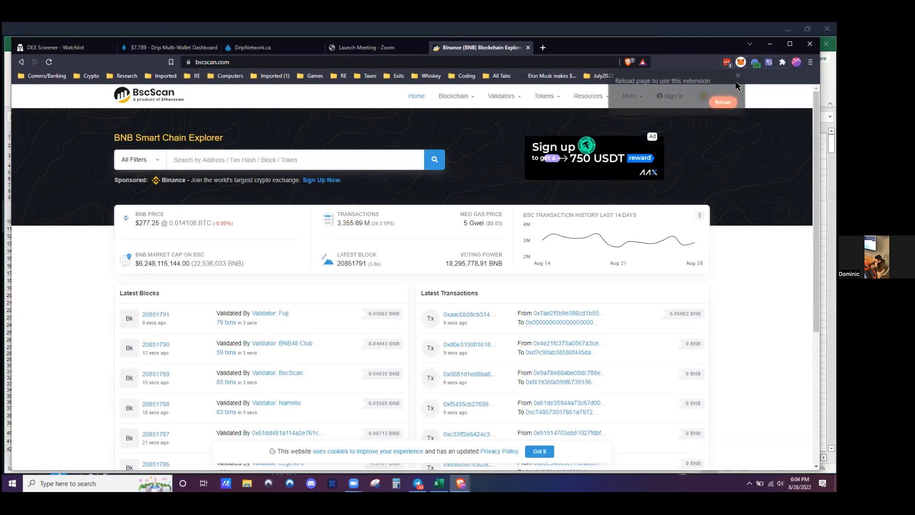
left_click(724, 101)
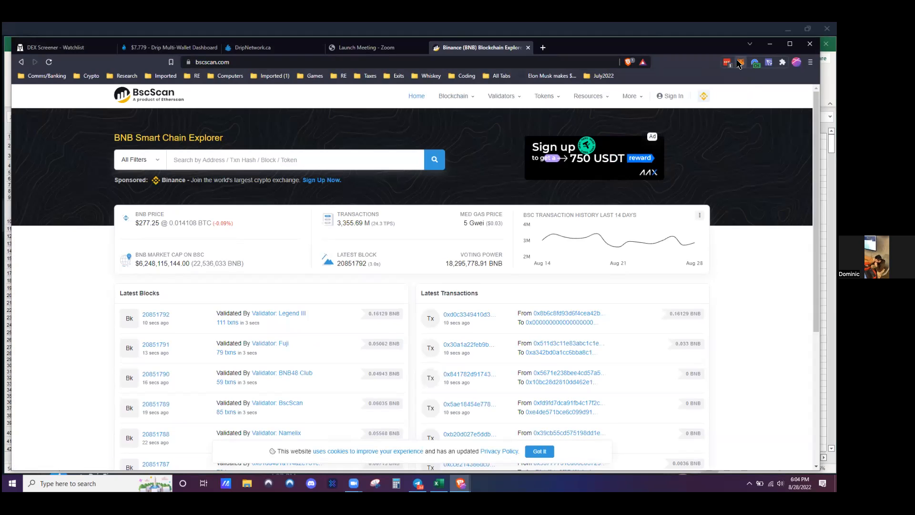
left_click(742, 64)
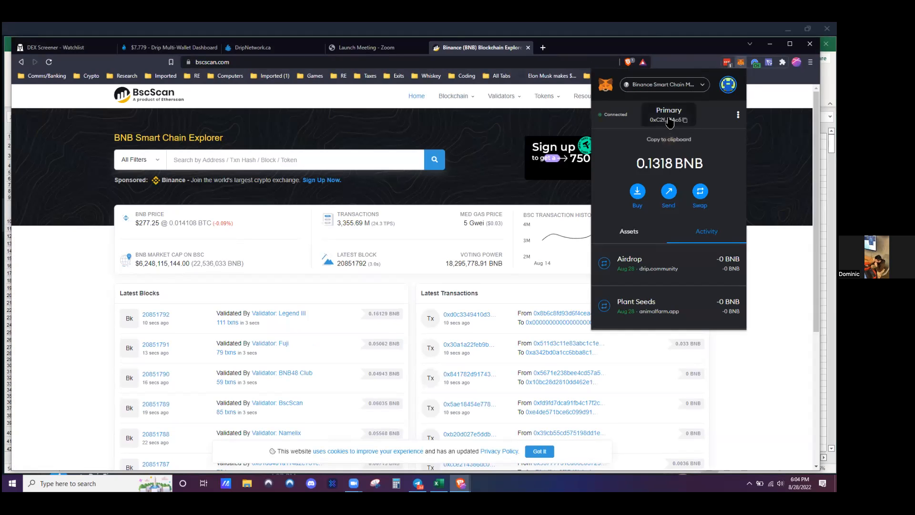
left_click(229, 159)
key("ctrl+v")
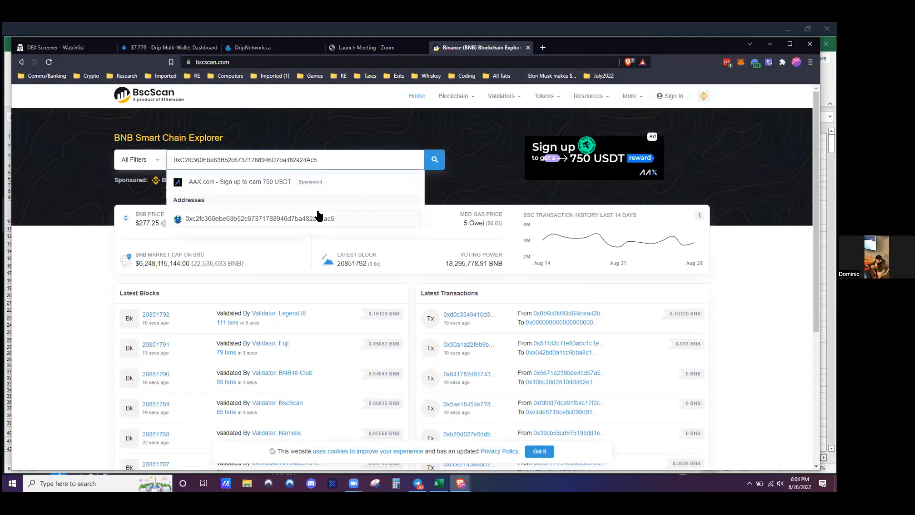
left_click(319, 217)
Examine the wallet's latest transactions, including their methods, ages, recipients and fees, down to the end of the list.
scroll(477, 190, "down", 2)
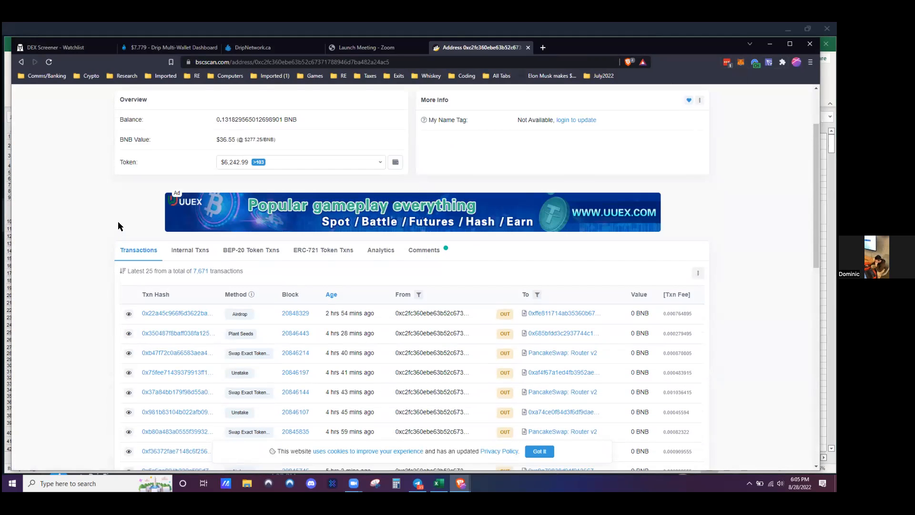
scroll(119, 225, "down", 2)
scroll(127, 210, "down", 2)
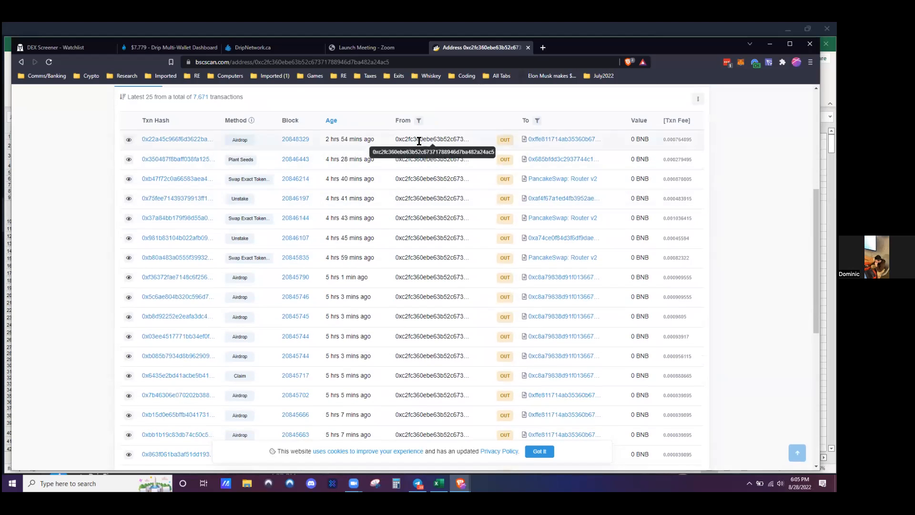
scroll(322, 271, "down", 3)
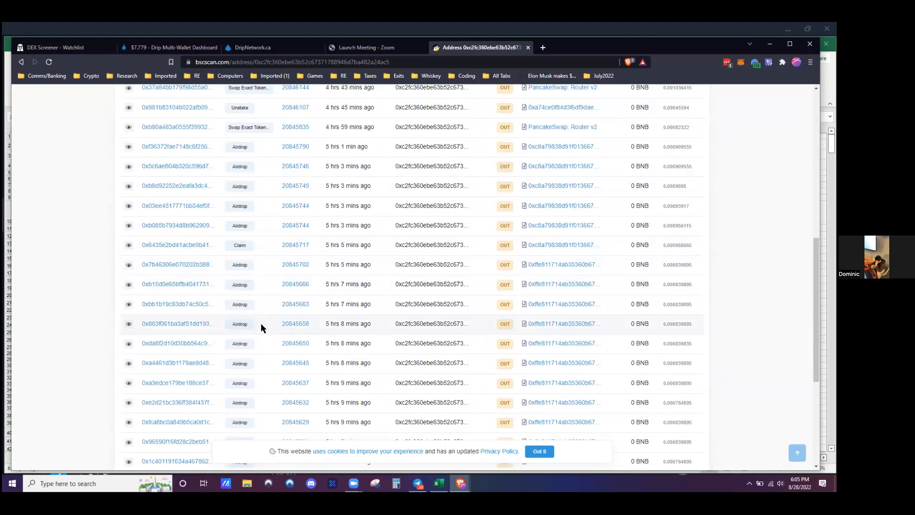
scroll(266, 319, "down", 2)
scroll(276, 303, "up", 5)
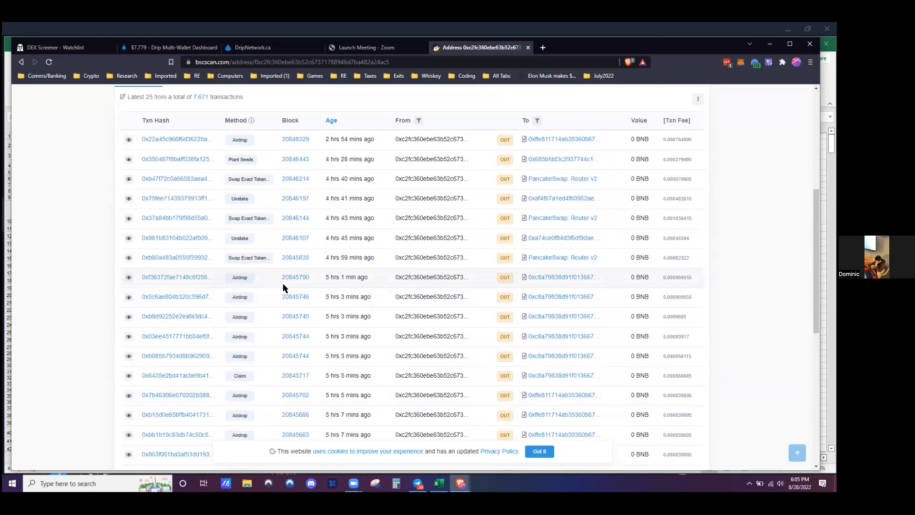
scroll(285, 284, "up", 1)
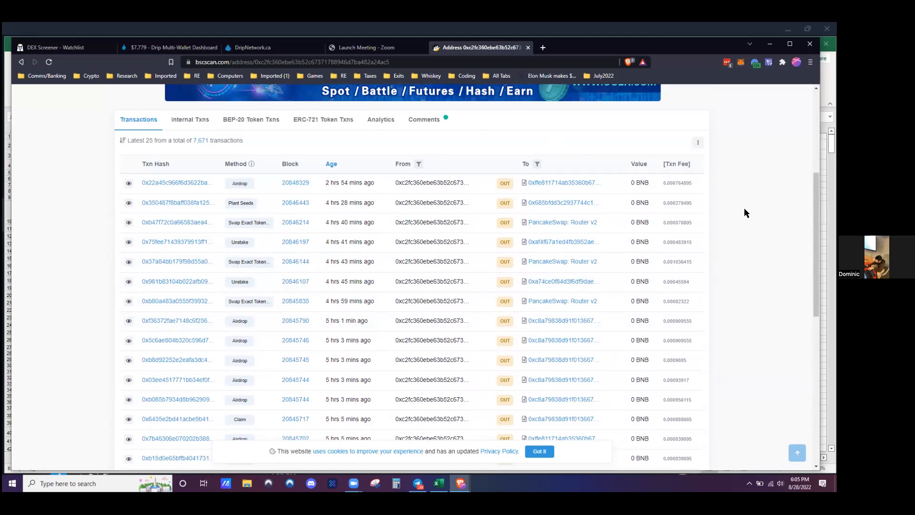
scroll(746, 212, "up", 5)
scroll(746, 210, "down", 3)
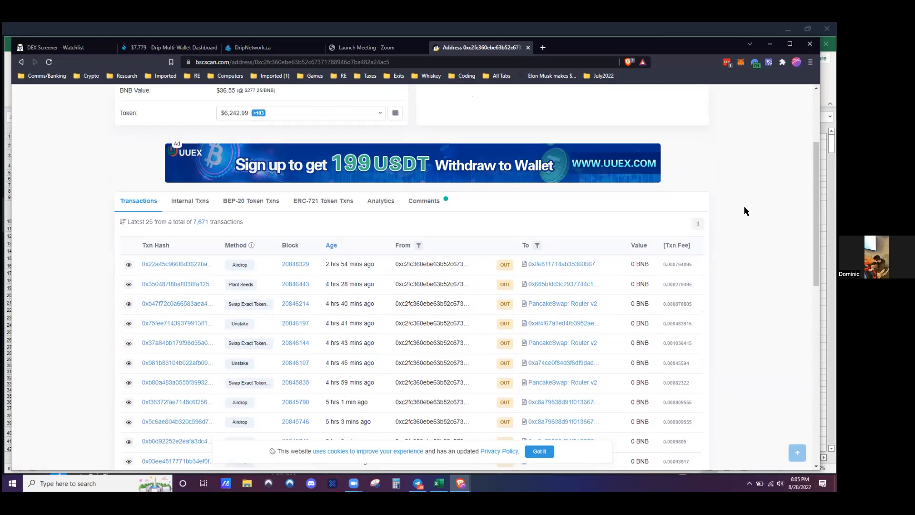
scroll(749, 205, "down", 10)
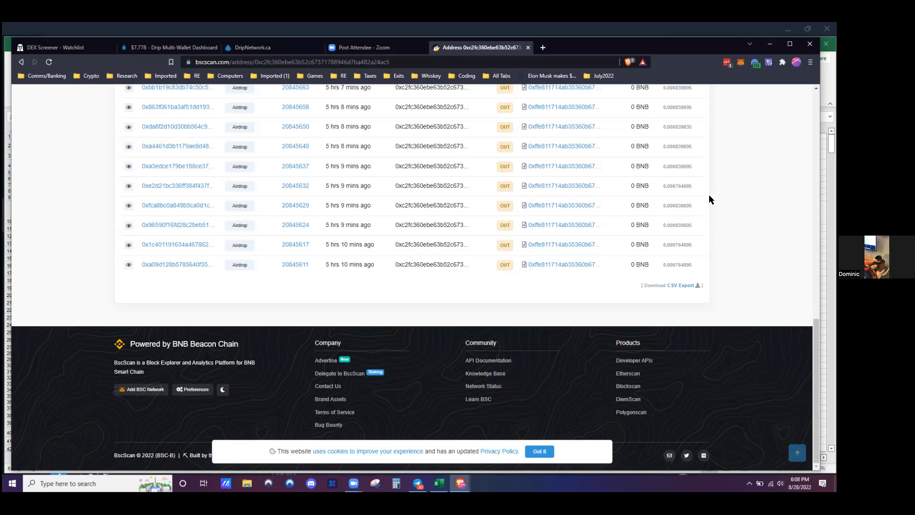
scroll(725, 276, "up", 6)
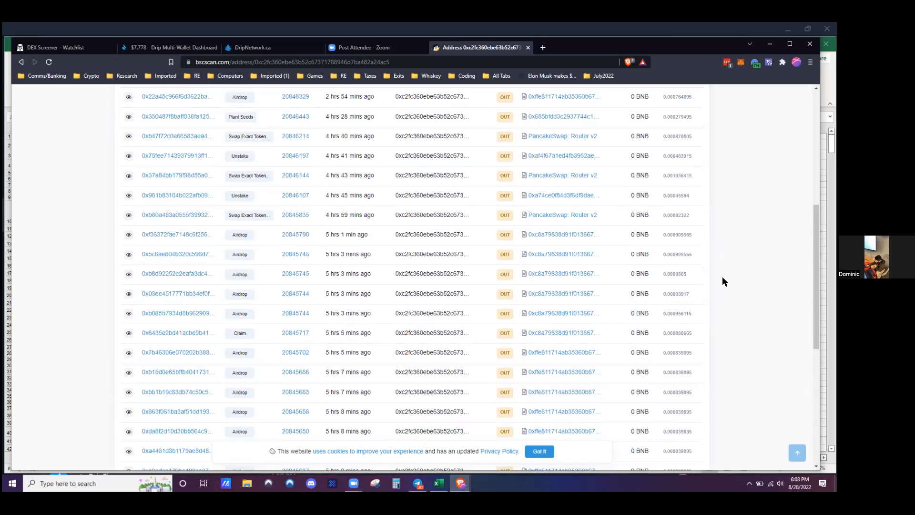
scroll(723, 279, "down", 4)
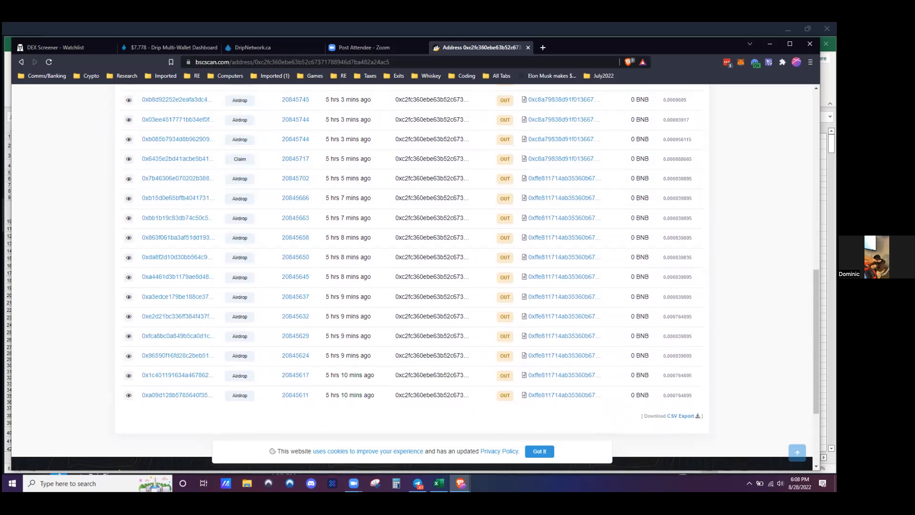
Open the CSV export page for the wallet's transactions and complete the captcha's crosswalks challenge.
scroll(687, 329, "down", 2)
left_click(684, 329)
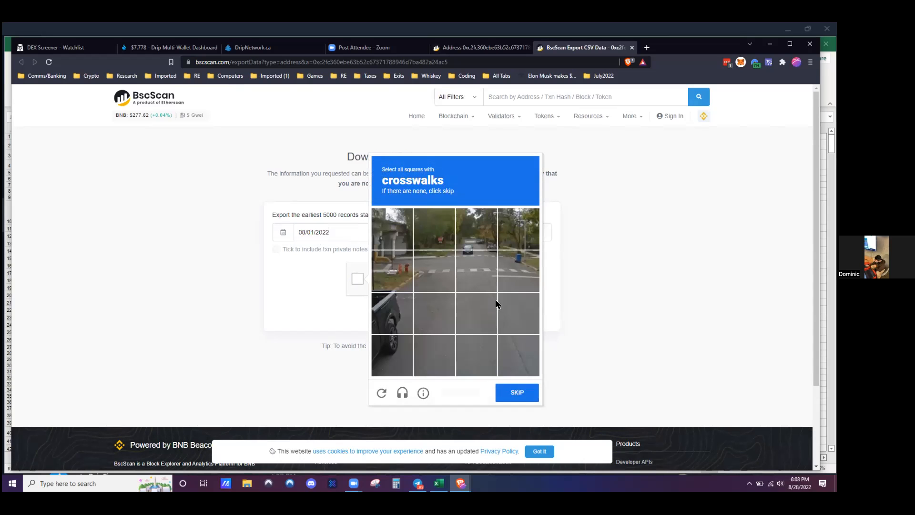
left_click(429, 279)
left_click(476, 270)
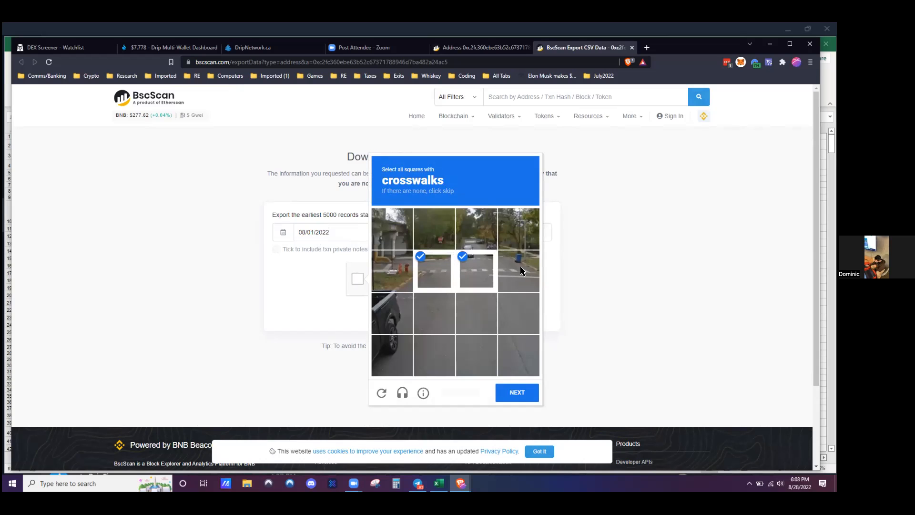
left_click(518, 269)
left_click(513, 393)
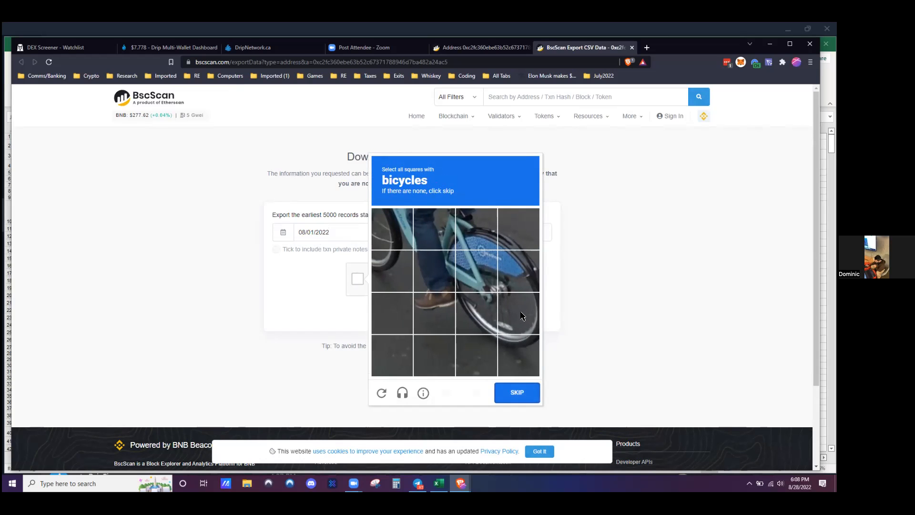
Select the squares containing the bicycle in the captcha and submit them for verification.
left_click(515, 352)
left_click(521, 310)
left_click(485, 307)
left_click(519, 271)
left_click(519, 229)
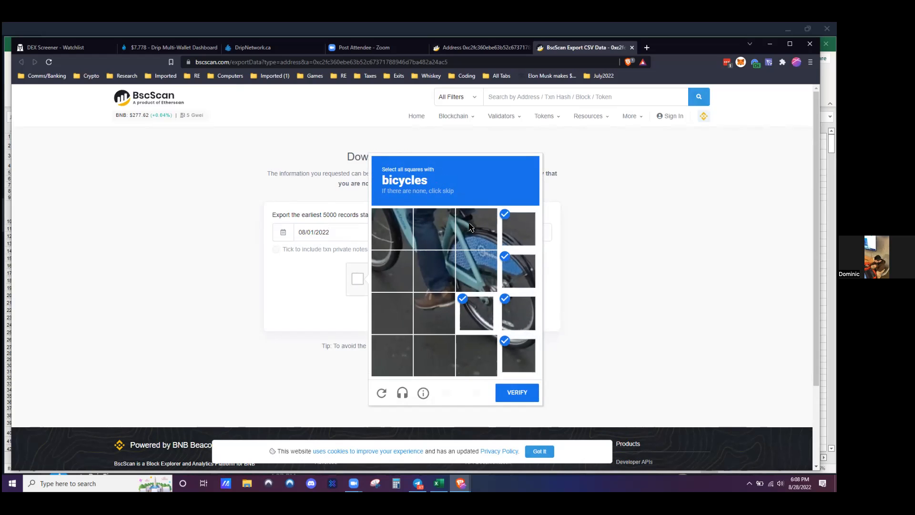
left_click(477, 229)
left_click(448, 282)
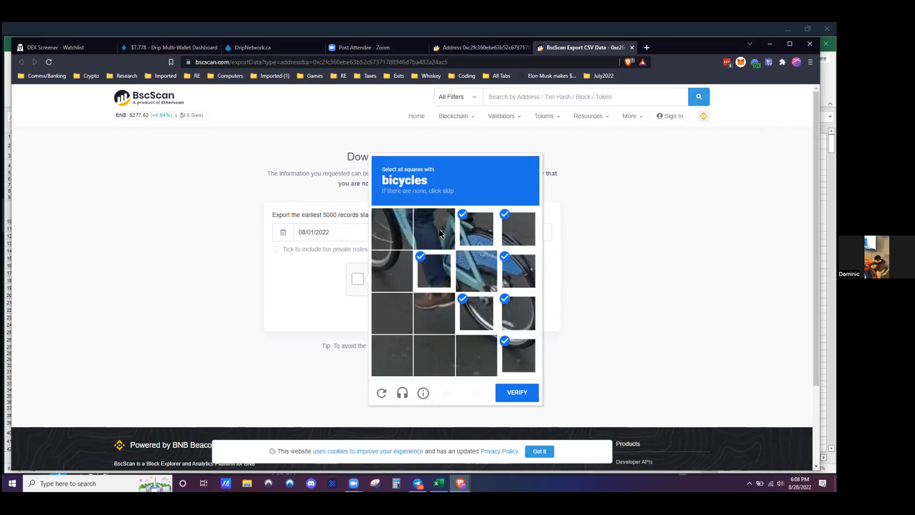
left_click(436, 232)
left_click(389, 237)
left_click(390, 270)
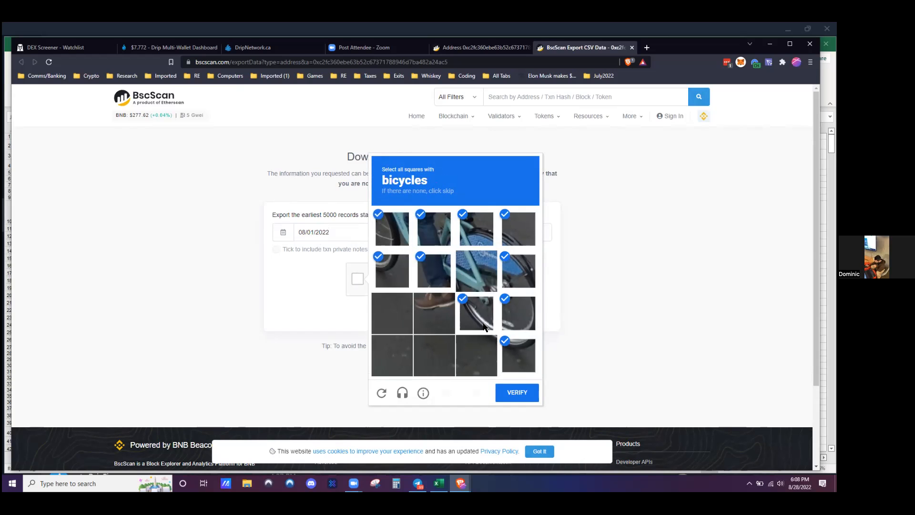
left_click(517, 392)
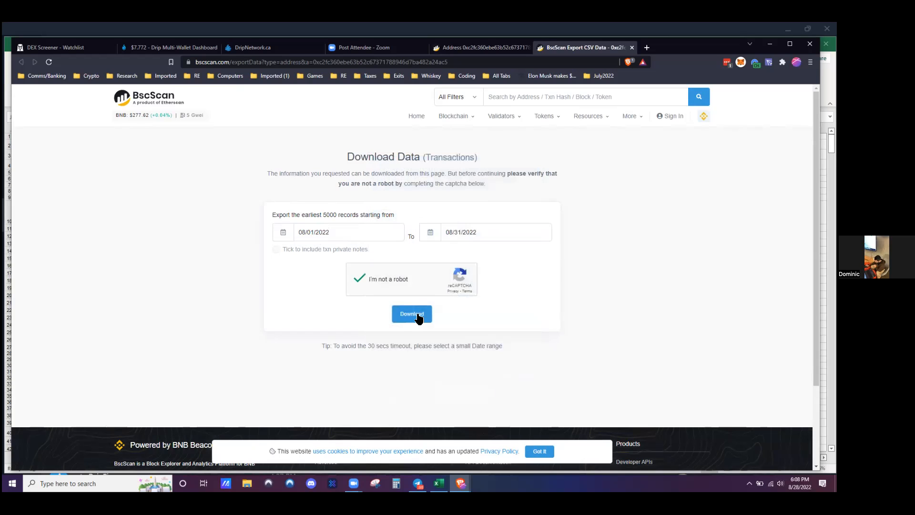
Download the transactions CSV into the Downloads folder under its suggested name and open it in Excel.
left_click(416, 316)
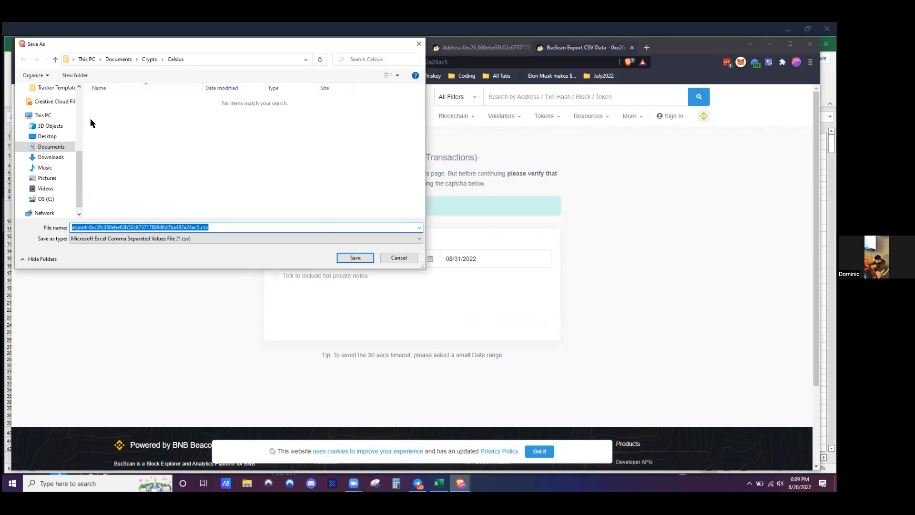
left_click(152, 60)
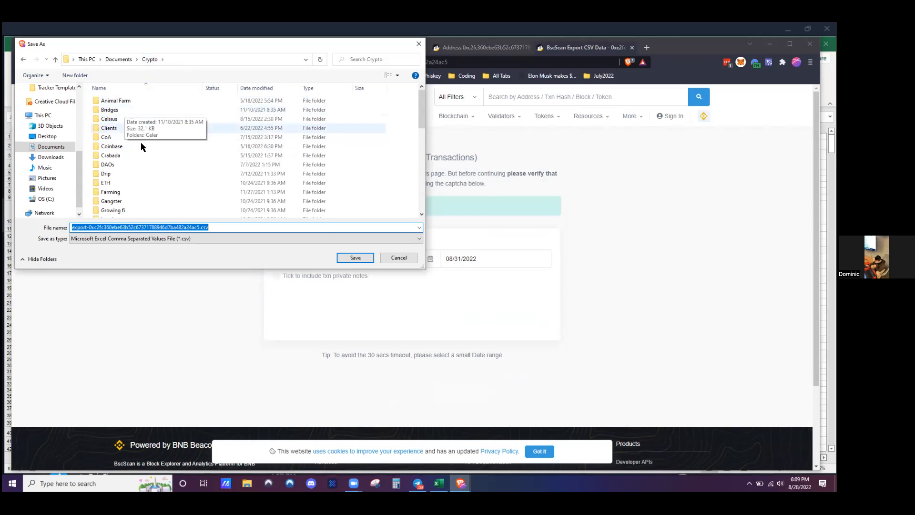
left_click(50, 158)
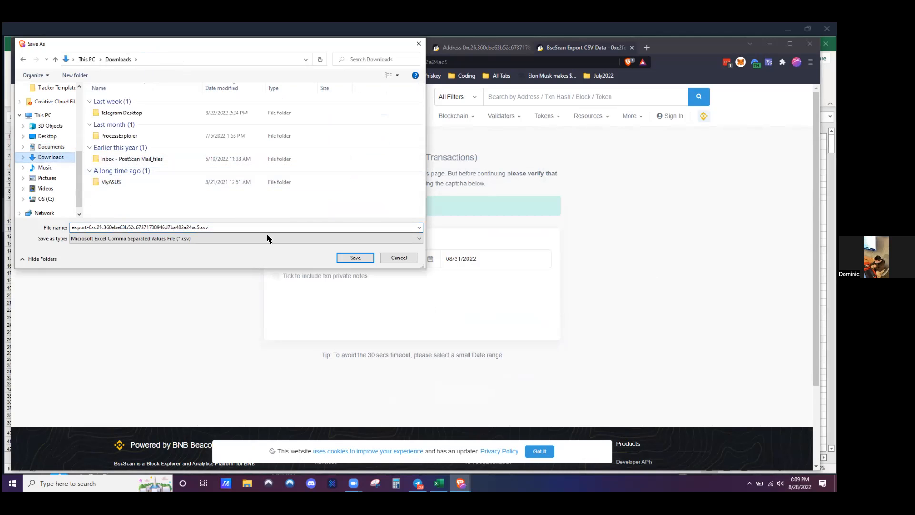
left_click(350, 258)
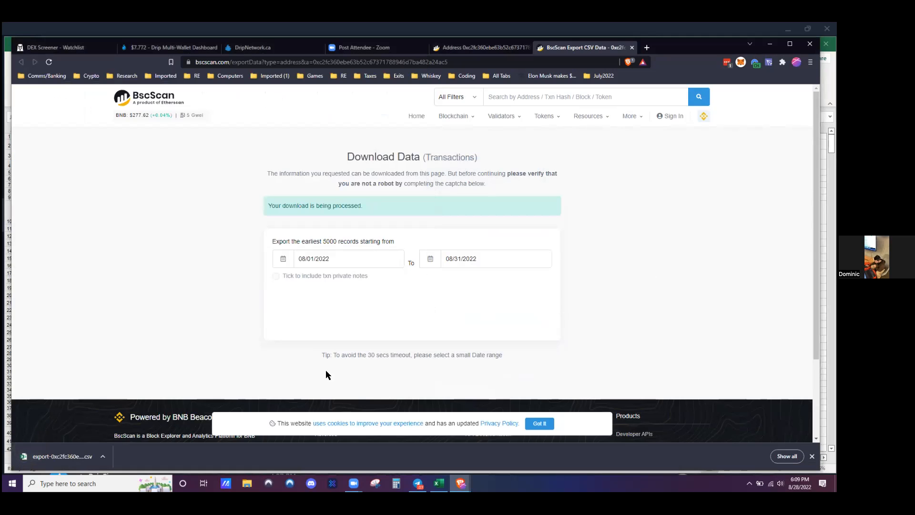
left_click(55, 458)
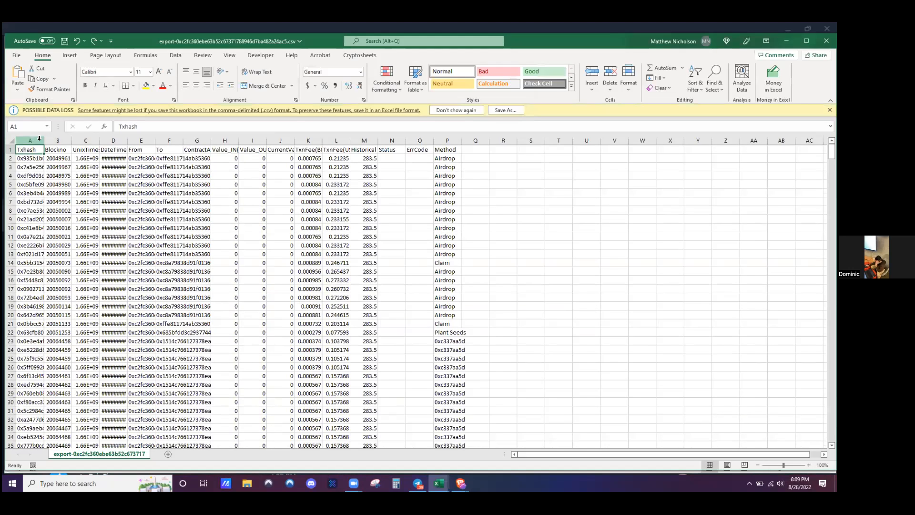
AutoFit the width of every column in the exported transactions sheet.
key("ctrl+a")
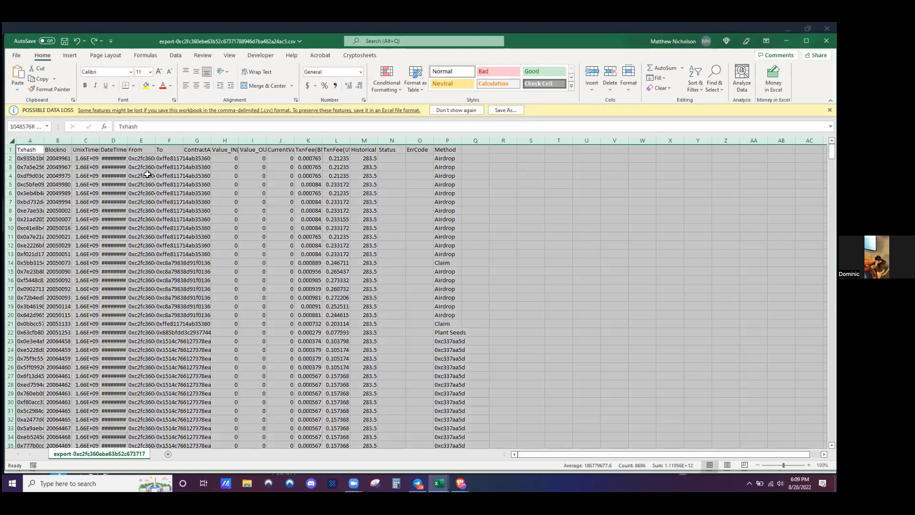
key("alt+h")
key("o")
key("i")
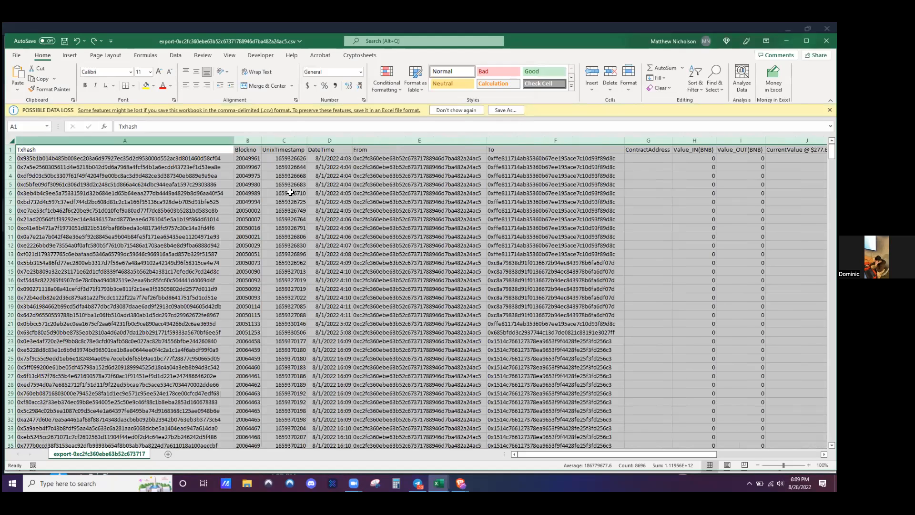
Examine the transaction hashes and block numbers at the start of the exported list.
left_click(125, 176)
left_click_drag(125, 158, 124, 341)
left_click(125, 237)
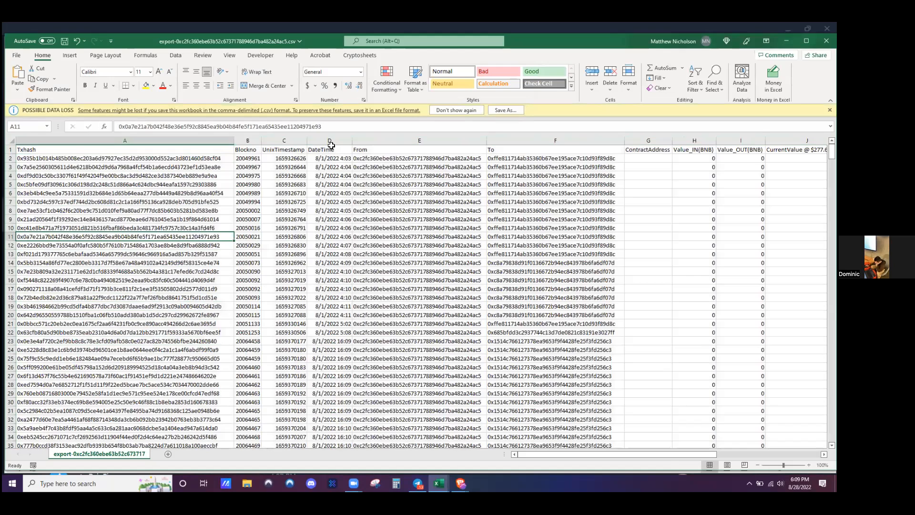
left_click(248, 159)
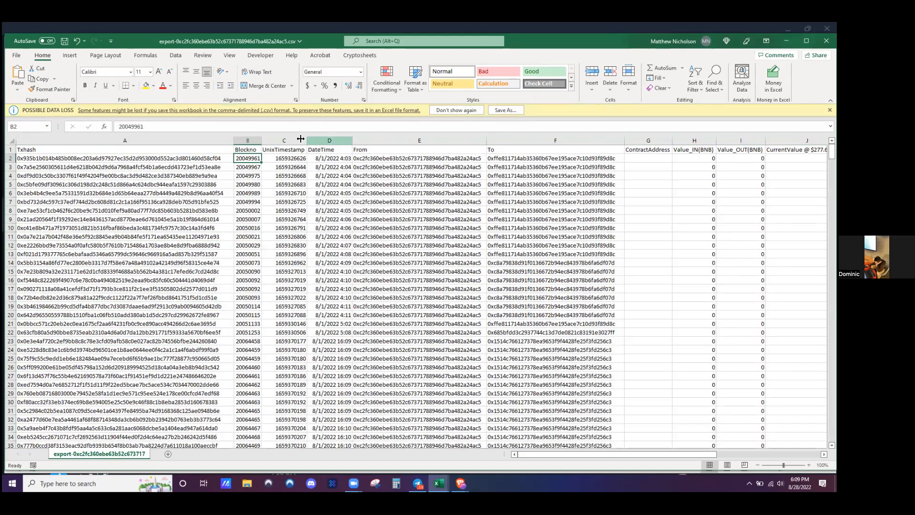
Hide the Txhash, Blockno and UnixTimestamp columns, A through C.
left_click(284, 140)
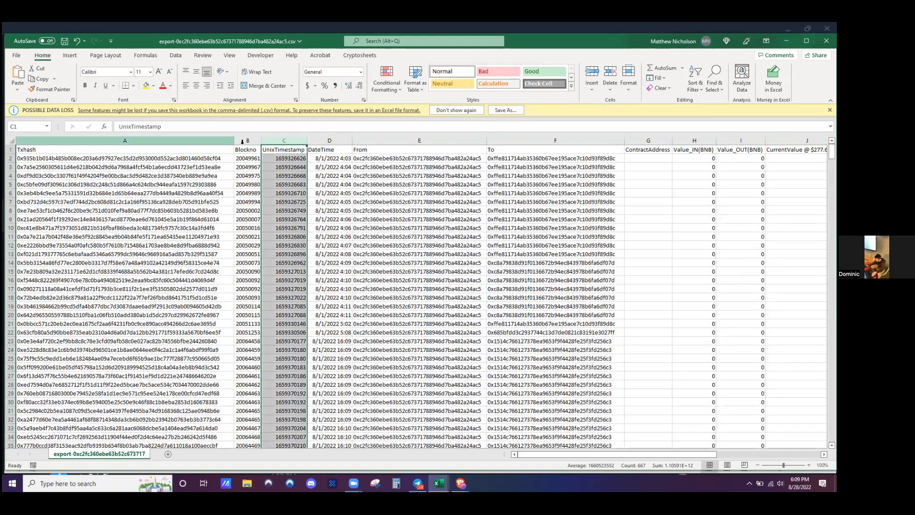
left_click(219, 140, "shift")
left_click_drag(261, 140, 64, 139)
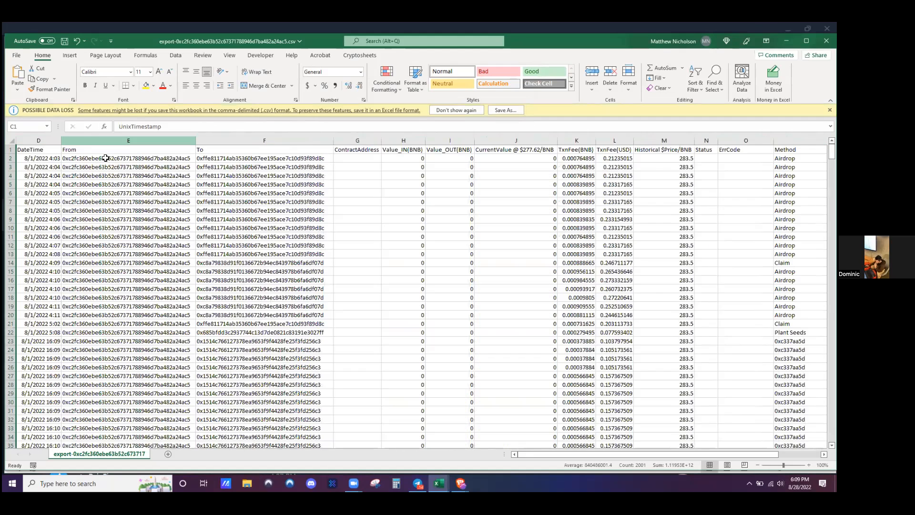
Go through the To, Value_IN, Value_OUT and TxnFee(BNB) columns and apply the Accounting dollar format to the first TxnFee(USD) value in L2.
left_click(280, 158)
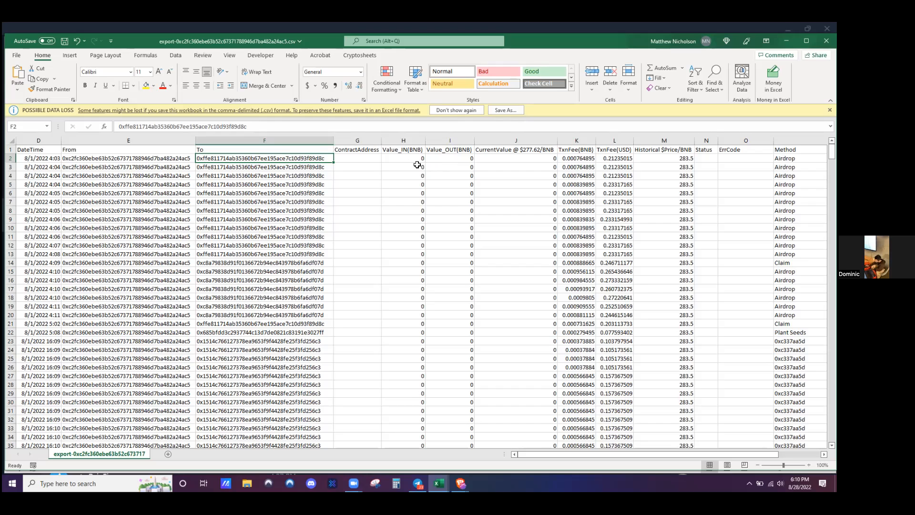
left_click_drag(408, 140, 451, 140)
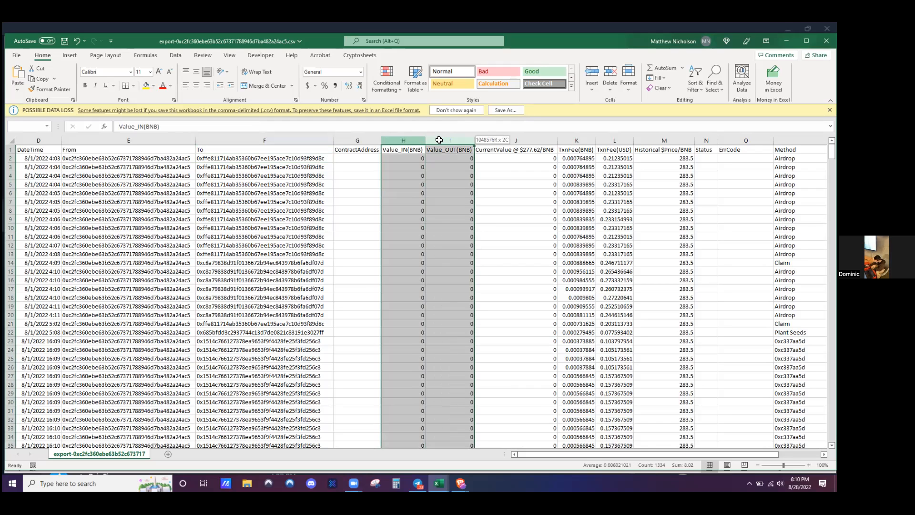
left_click(576, 160)
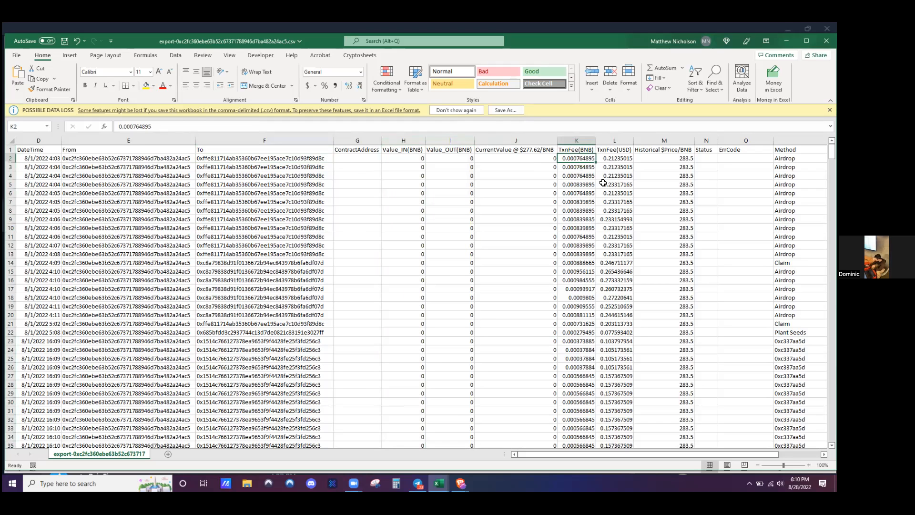
left_click(615, 159)
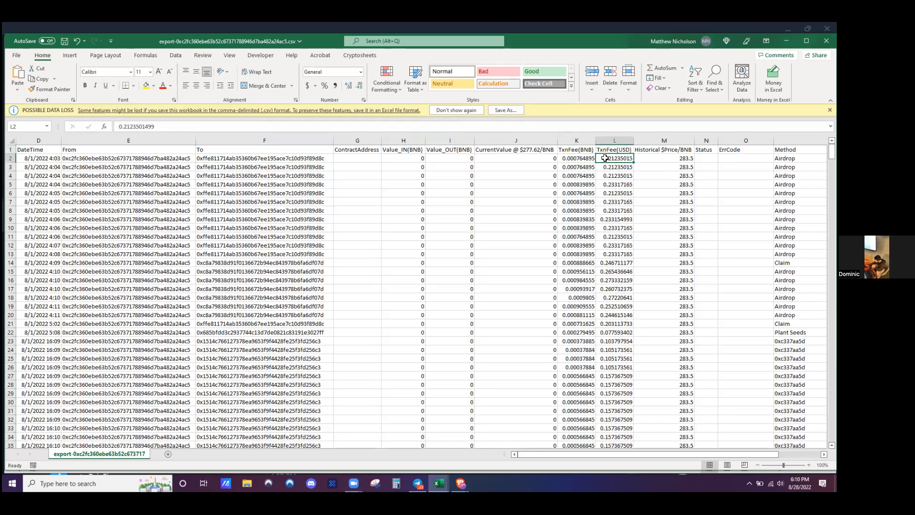
left_click(307, 86)
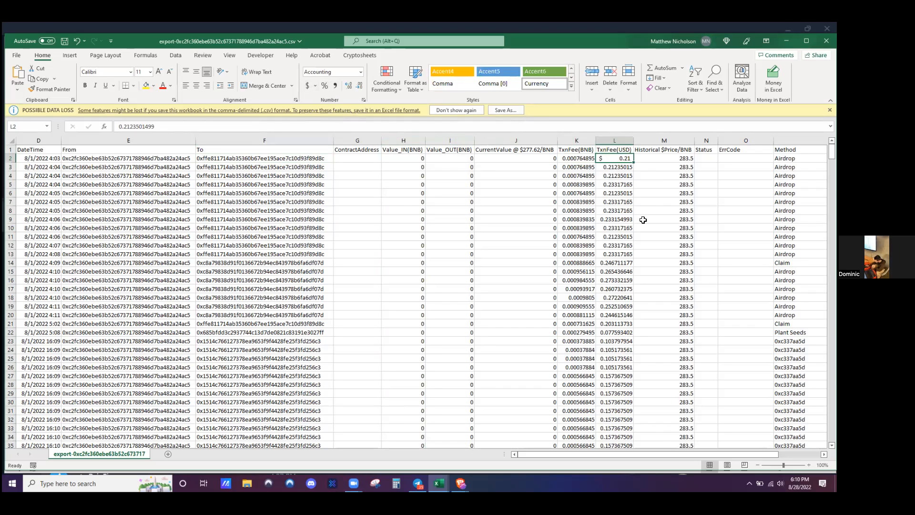
Examine the first transaction's BNB fee, historical BNB price and method, including the Method column's airdrop and claim entries.
left_click(577, 159)
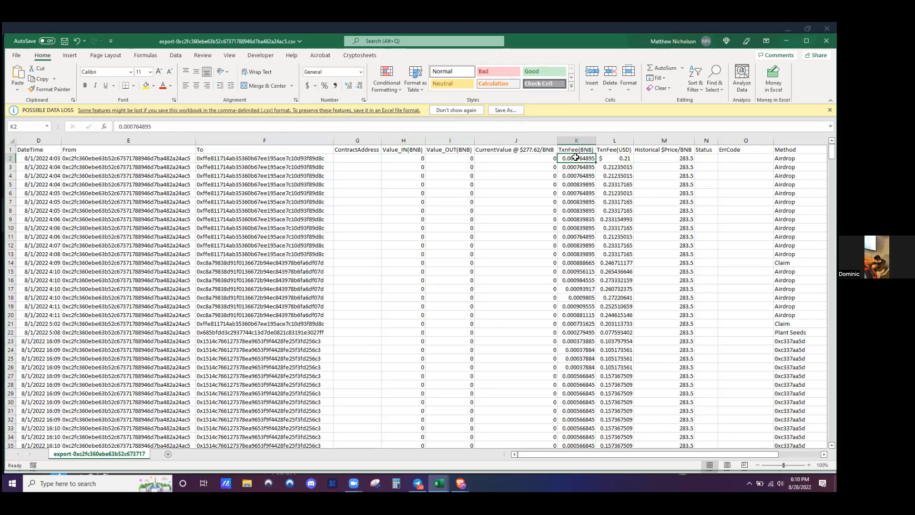
left_click(672, 158)
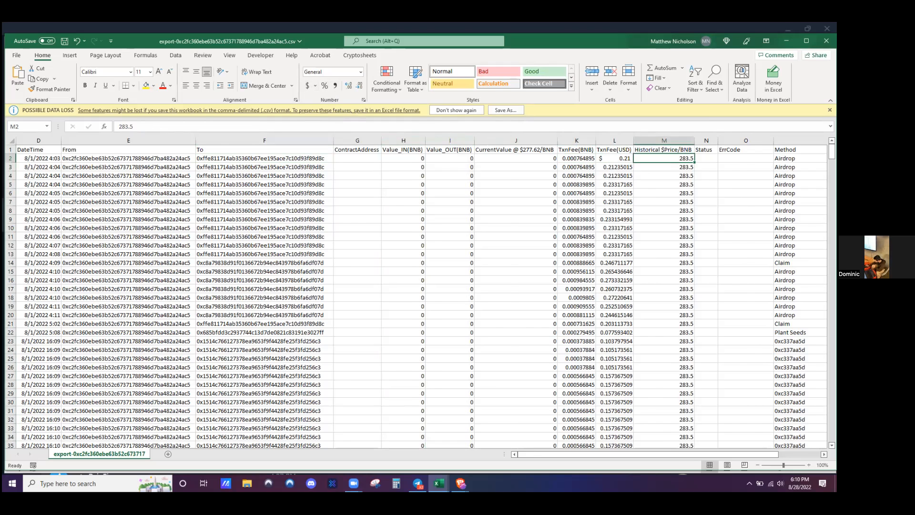
scroll(556, 209, "right", 1)
scroll(523, 220, "right", 2)
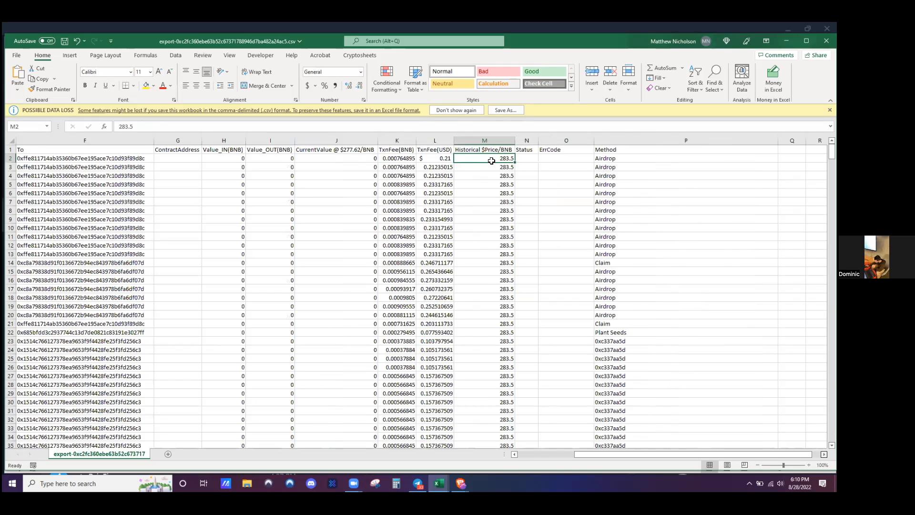
scroll(487, 159, "right", 1)
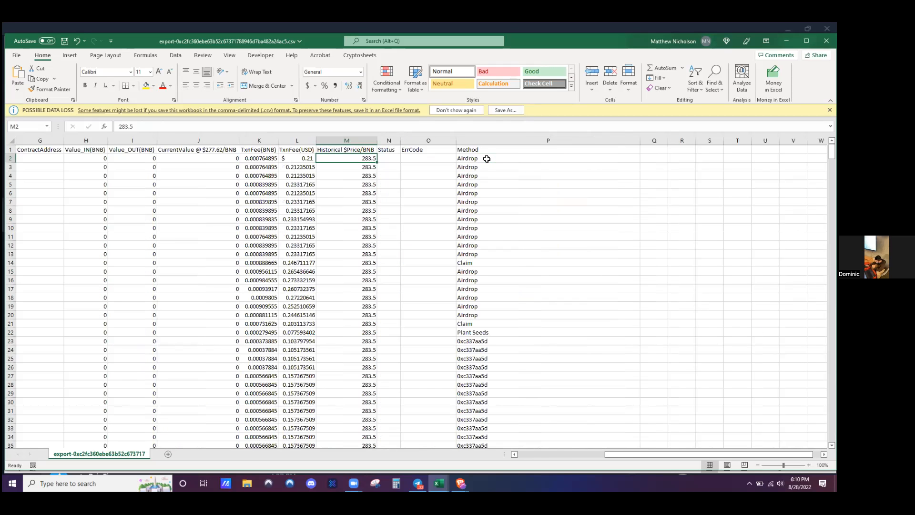
key("Right")
key("Right")
key("Right")
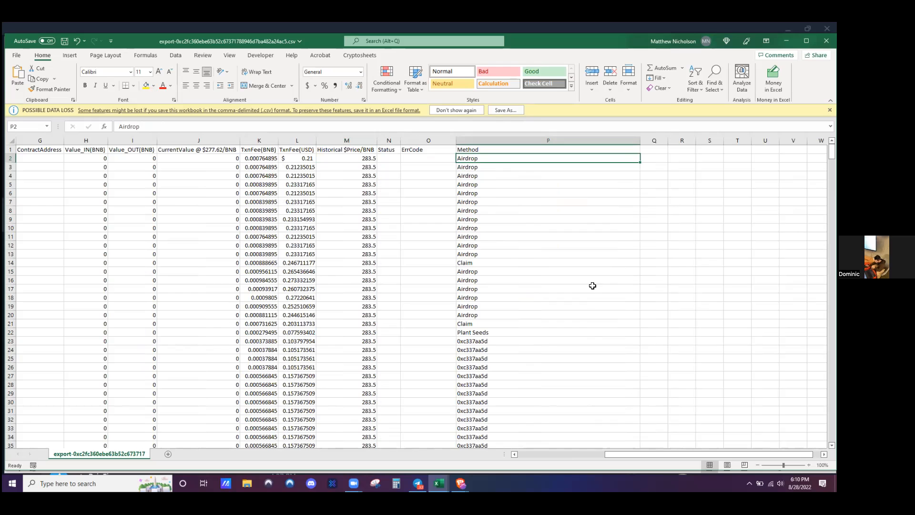
scroll(648, 452, "left", 1)
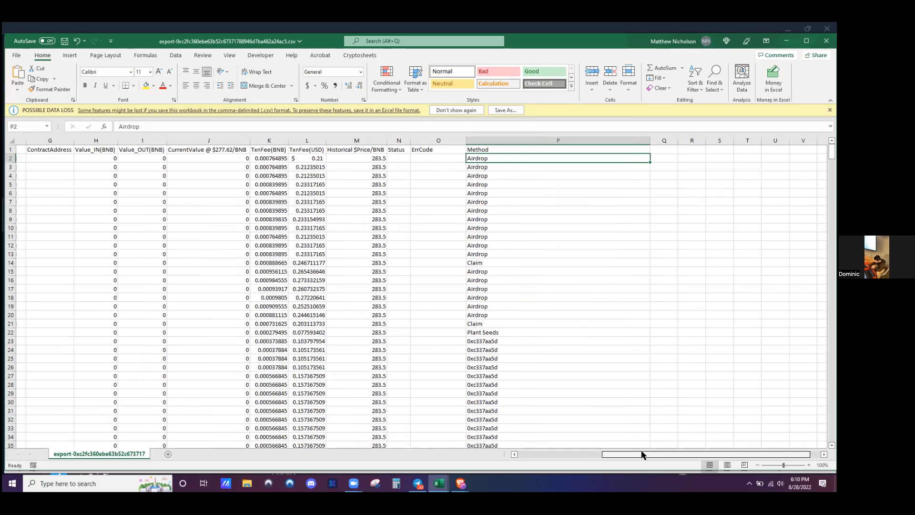
scroll(557, 445, "left", 2)
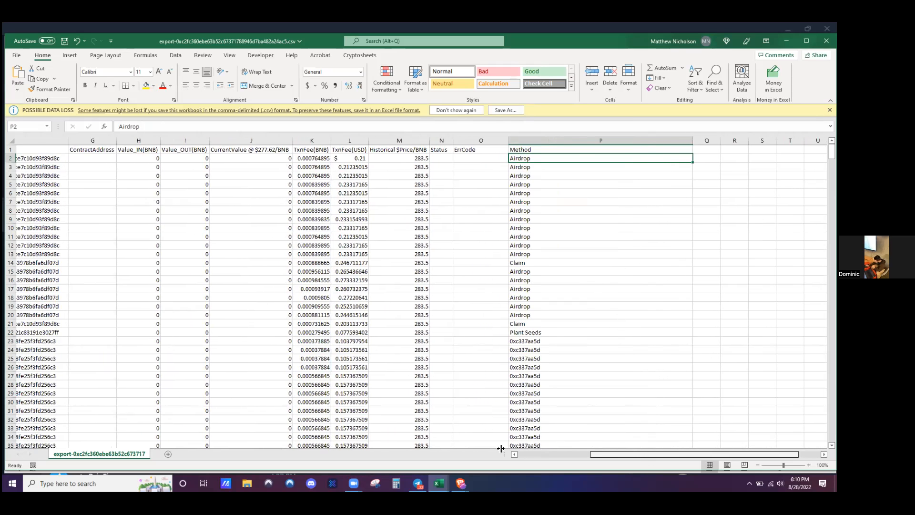
scroll(659, 145, "left", 2)
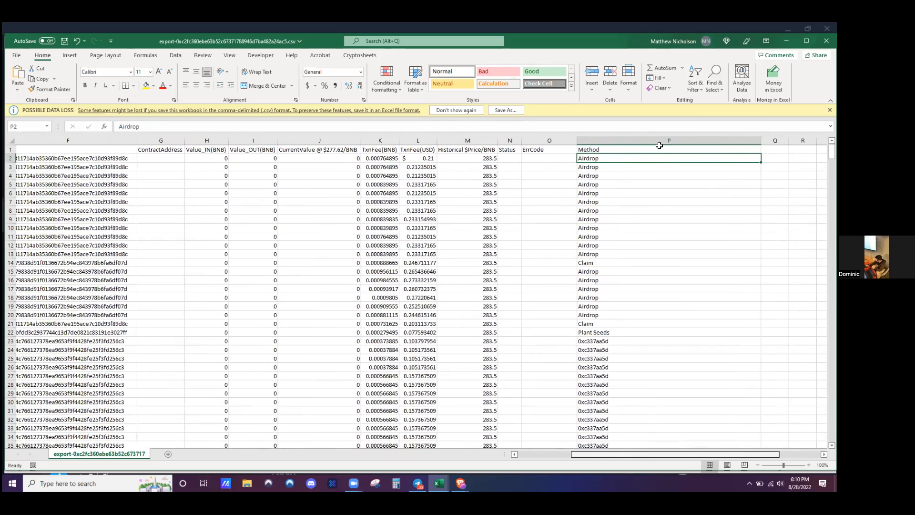
scroll(613, 160, "left", 4)
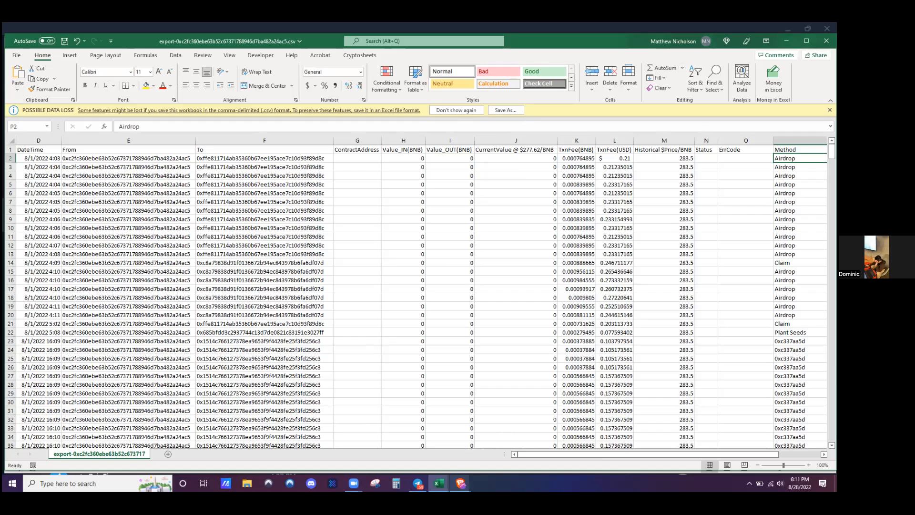
Switch to the Crypto tracking template workbook and examine its Positions & Projections table, ROI figures and August daily yield log.
mouse_move(461, 483)
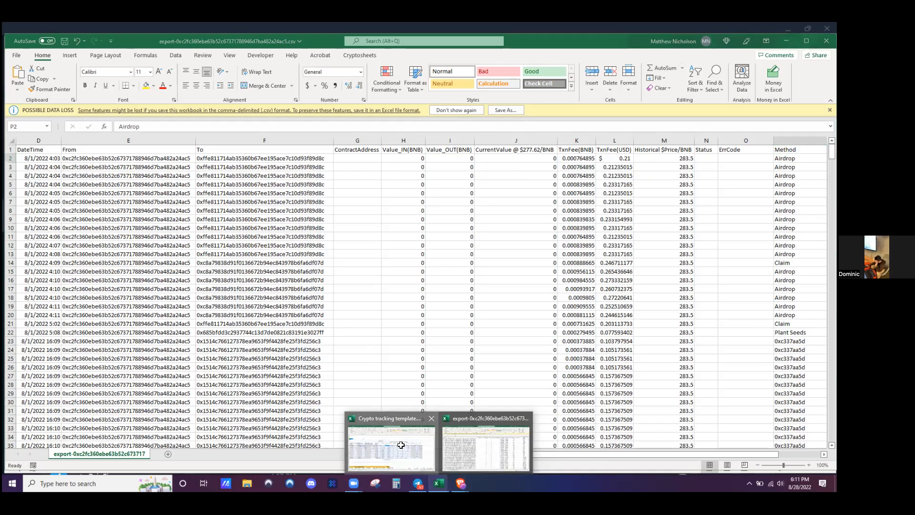
left_click(401, 445)
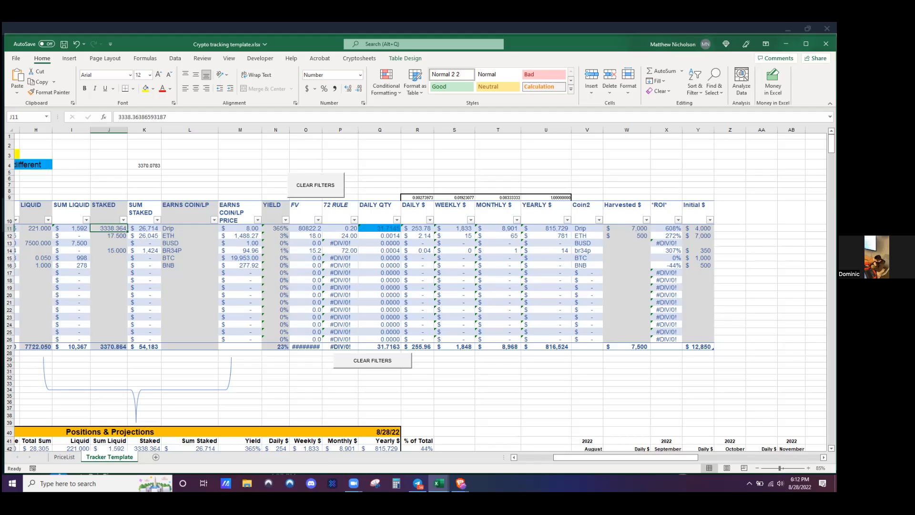
scroll(415, 291, "down", 2)
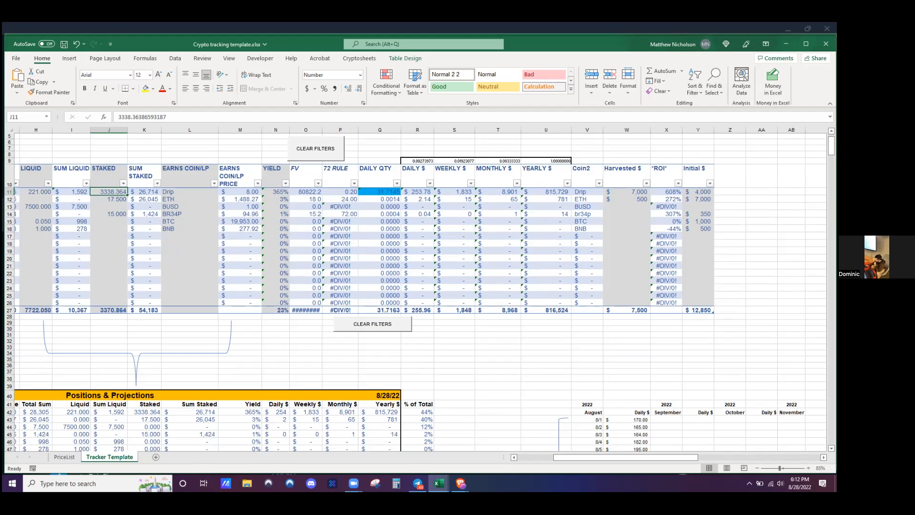
scroll(740, 281, "down", 3)
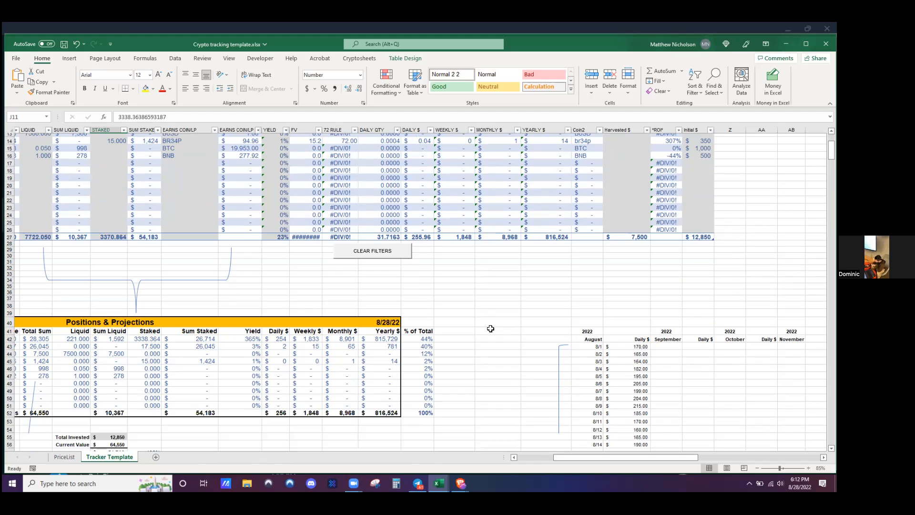
scroll(491, 328, "down", 9)
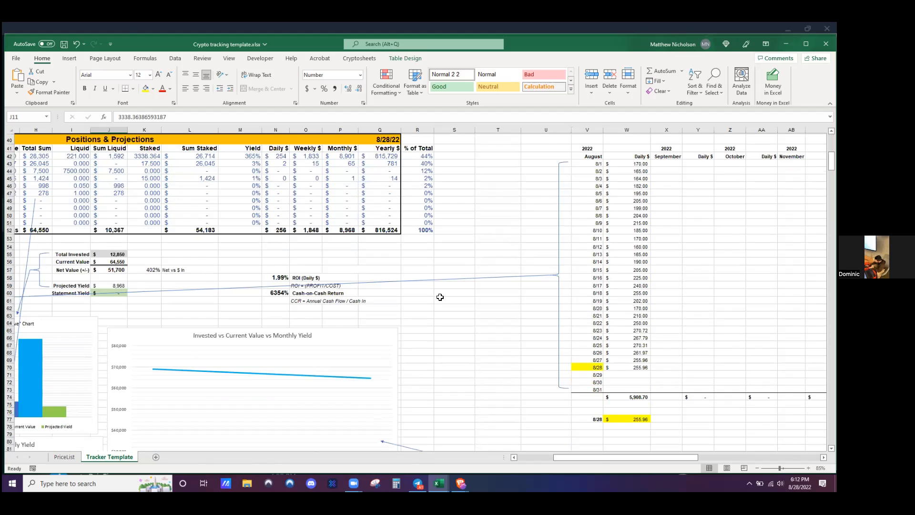
scroll(440, 297, "down", 4)
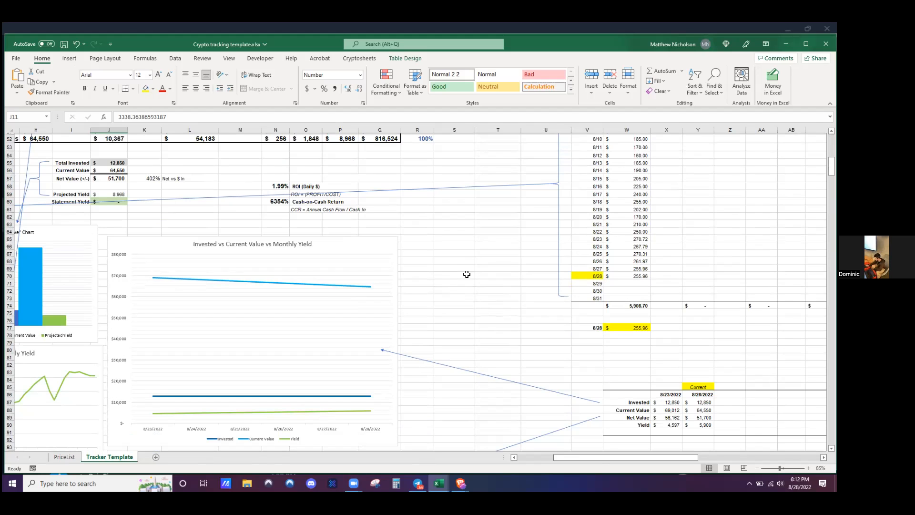
Examine the template's value and yield charts, the daily metrics table with its date formula in T106, and the Daily $ Moving Averages.
scroll(466, 268, "down", 3)
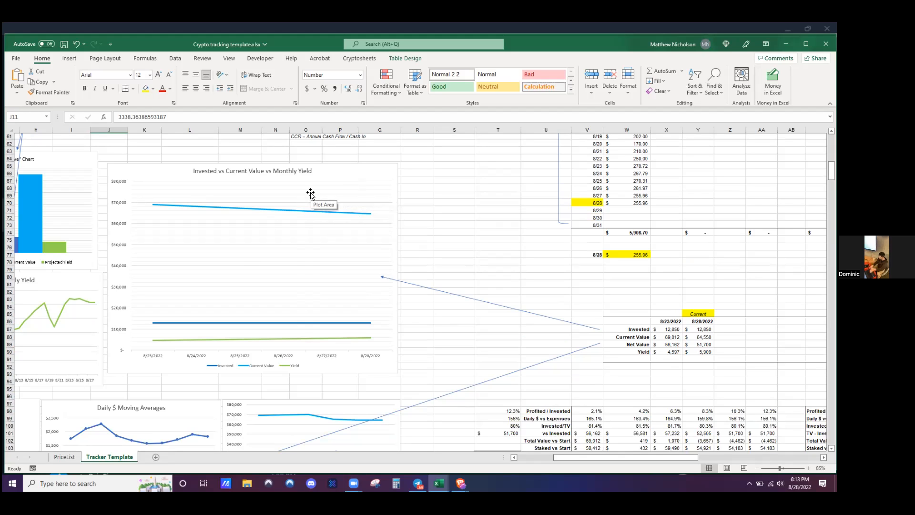
scroll(574, 332, "down", 3)
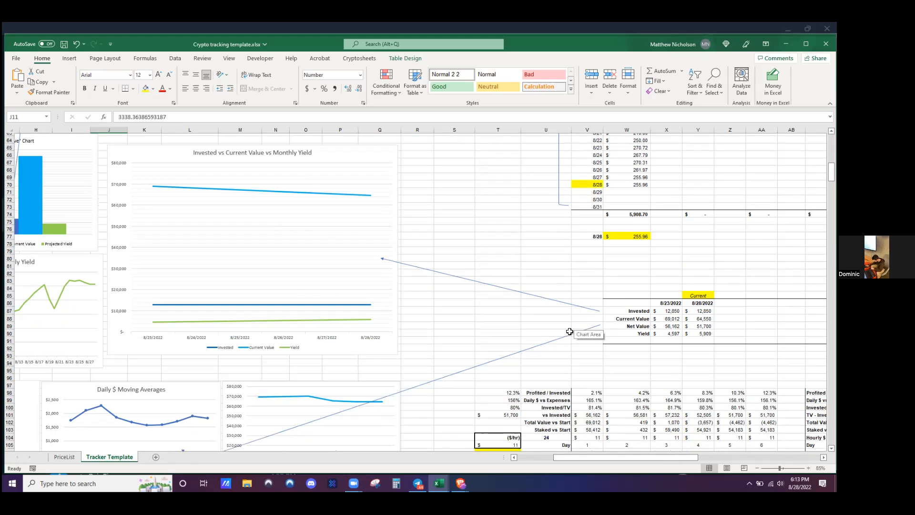
scroll(647, 369, "down", 1)
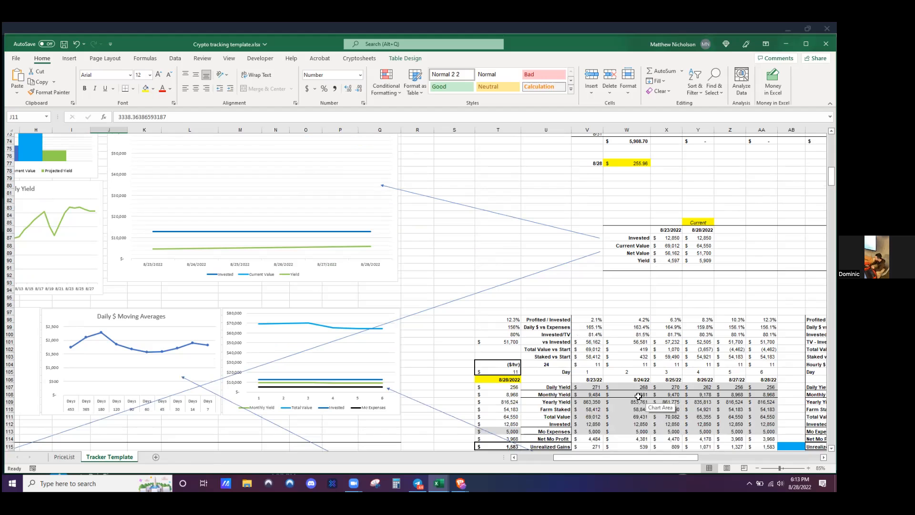
scroll(562, 296, "down", 3)
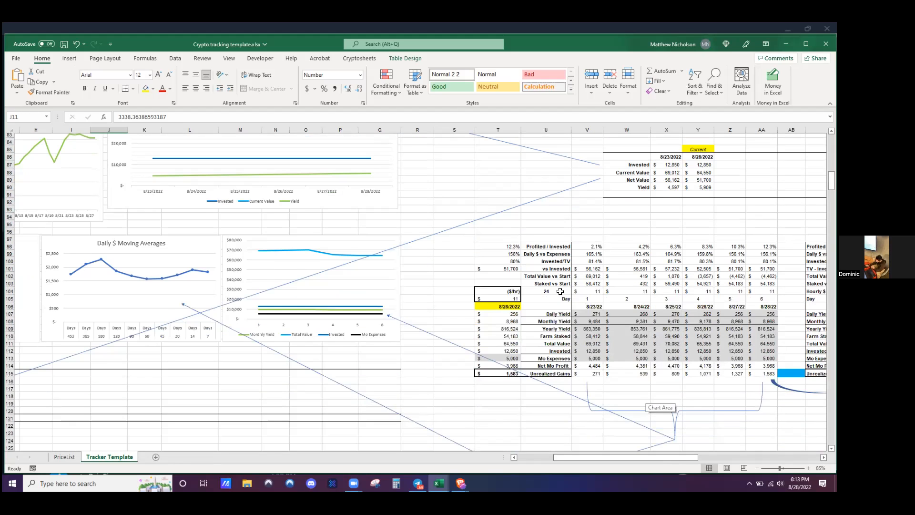
scroll(560, 292, "down", 2)
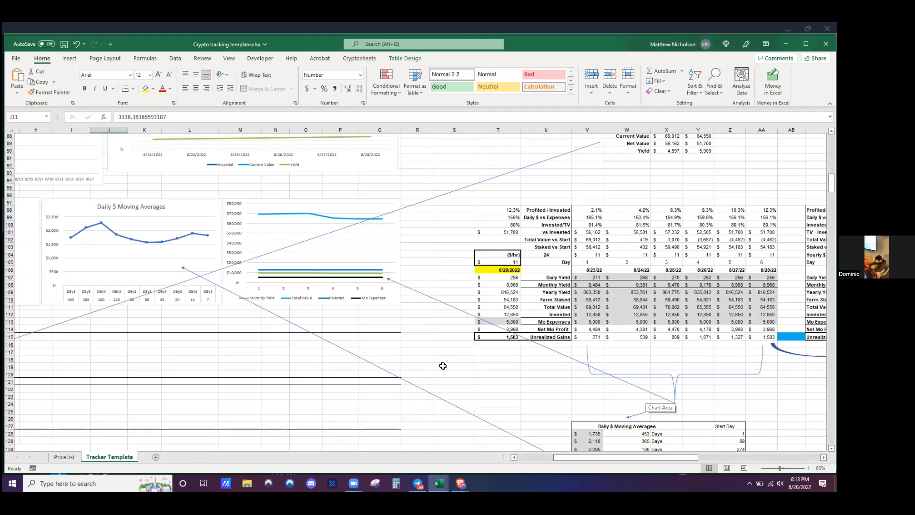
scroll(444, 360, "down", 2)
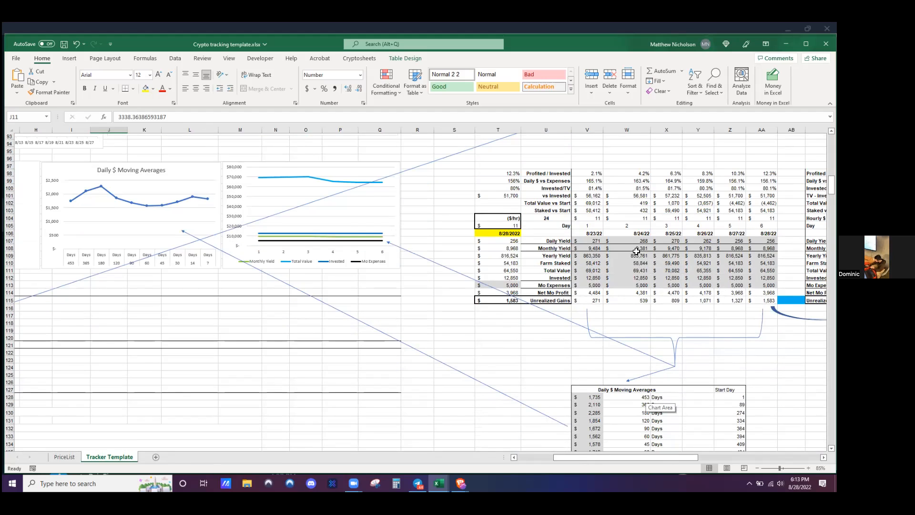
left_click(498, 233)
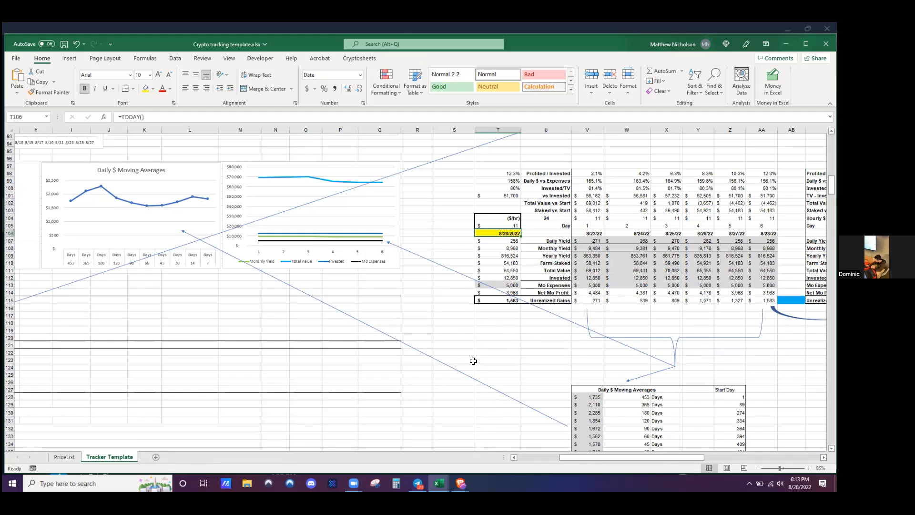
scroll(474, 362, "up", 1)
scroll(474, 362, "up", 5)
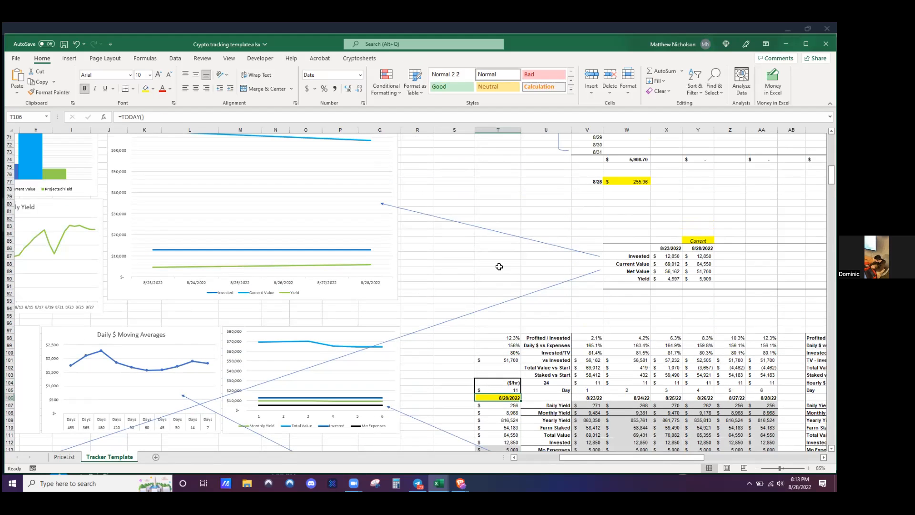
scroll(472, 286, "up", 2)
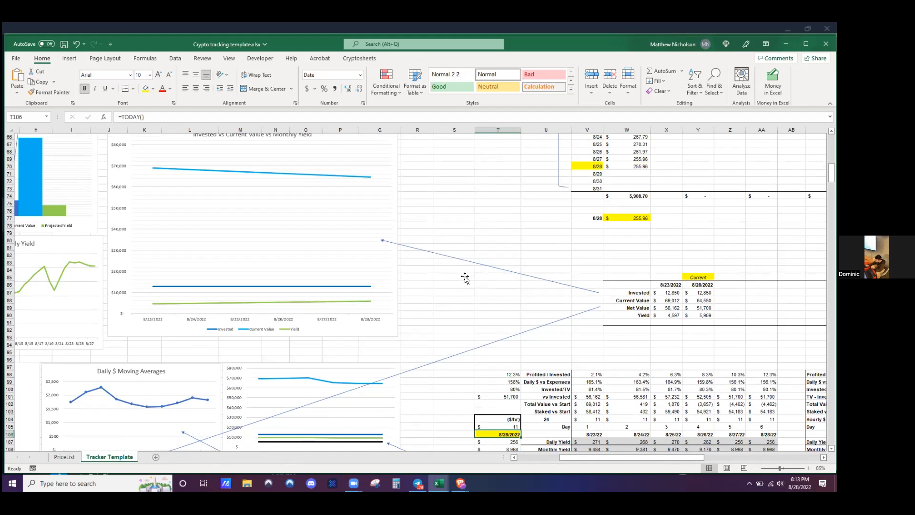
Examine the Drip row's Daily Qty formula in Q11, the blue legend note about different formulas, and the BUSD row's formula in Q13.
scroll(465, 279, "up", 9)
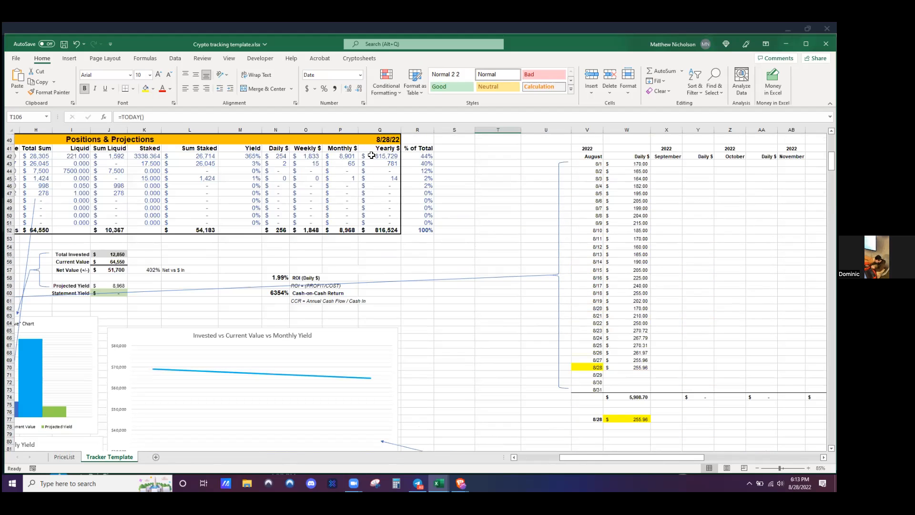
scroll(405, 229, "up", 1)
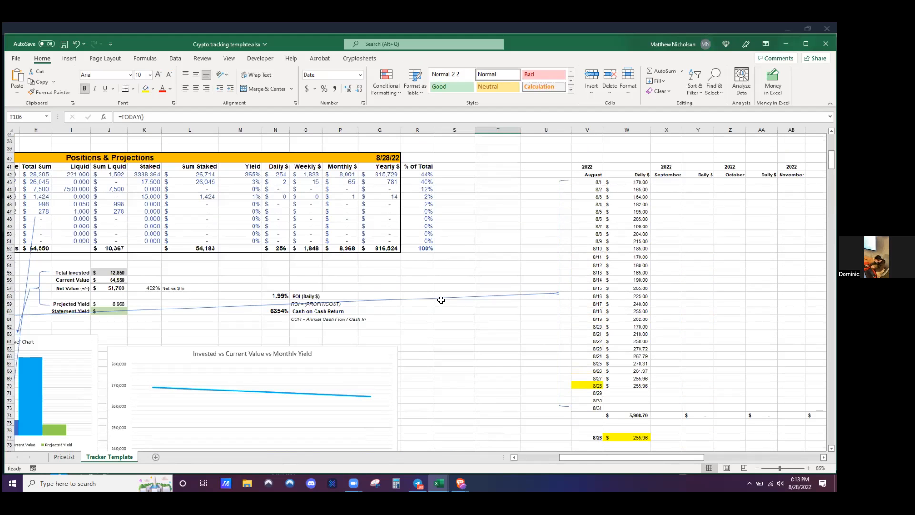
scroll(533, 357, "up", 7)
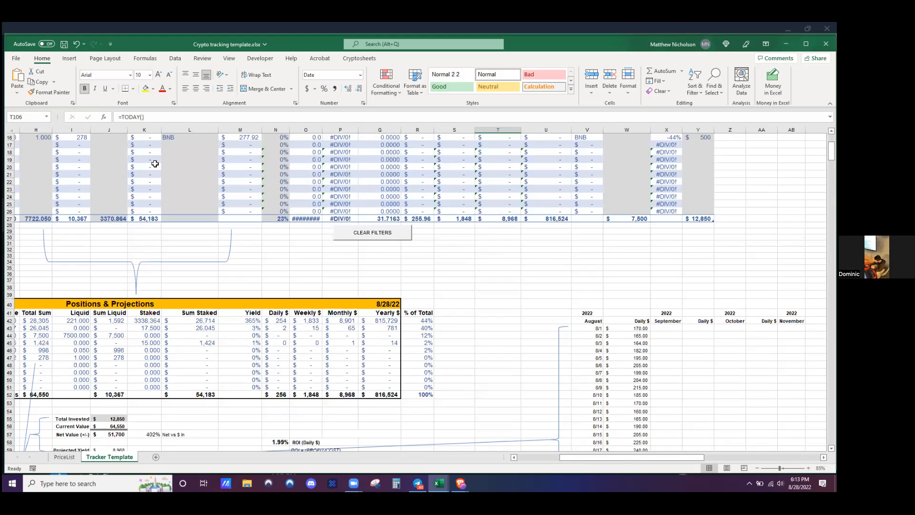
scroll(625, 231, "up", 2)
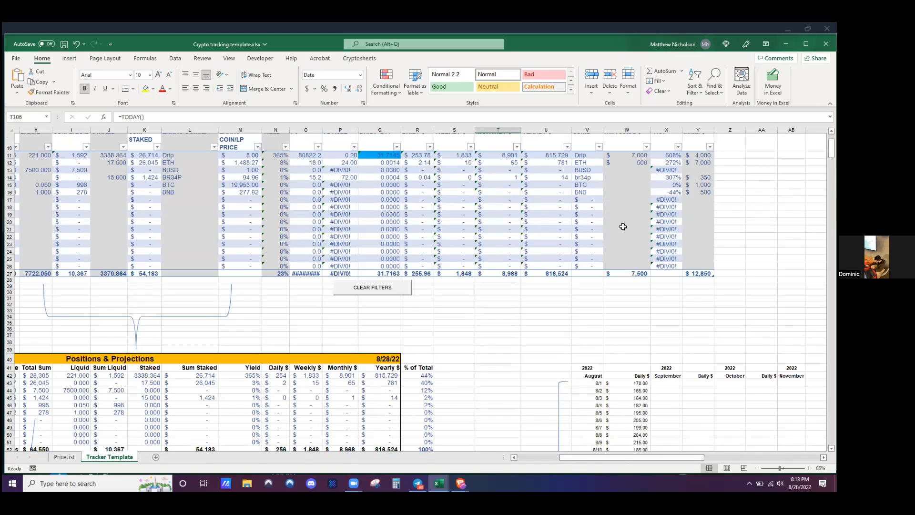
scroll(623, 227, "up", 3)
scroll(623, 227, "left", 3)
left_click(623, 227)
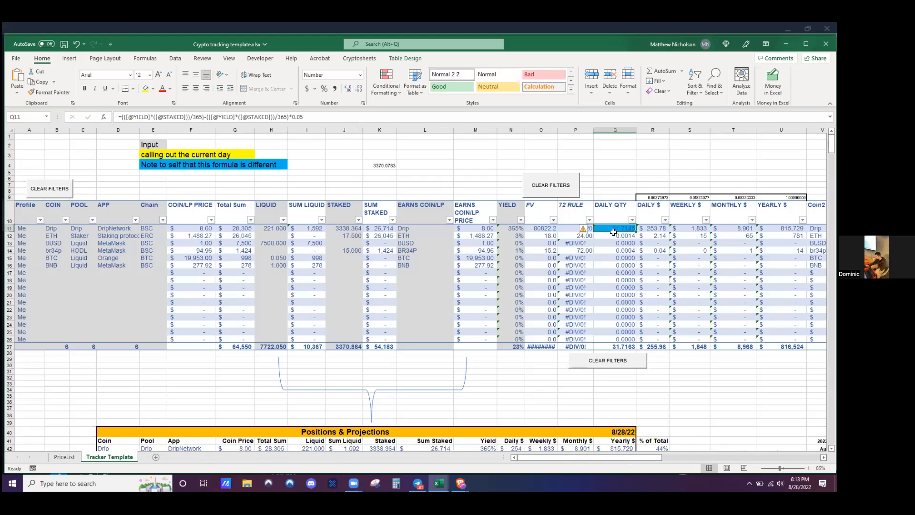
left_click(154, 165)
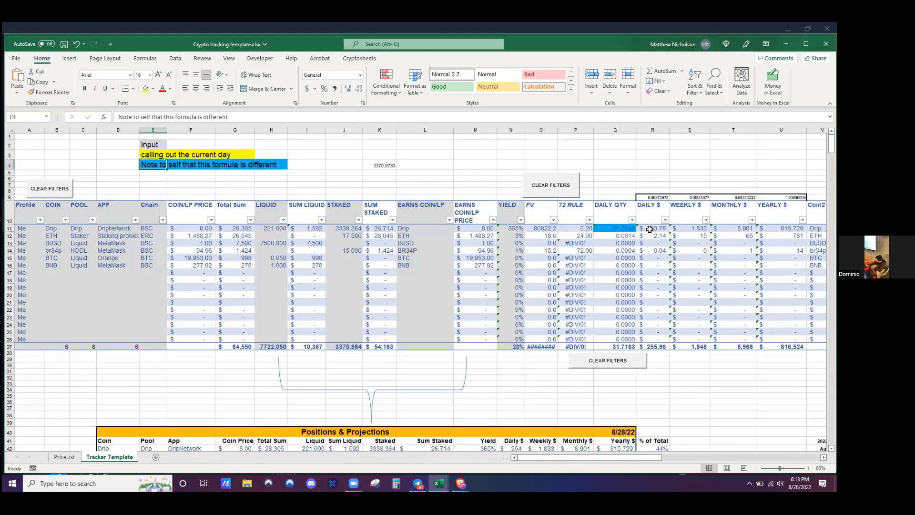
left_click(618, 228)
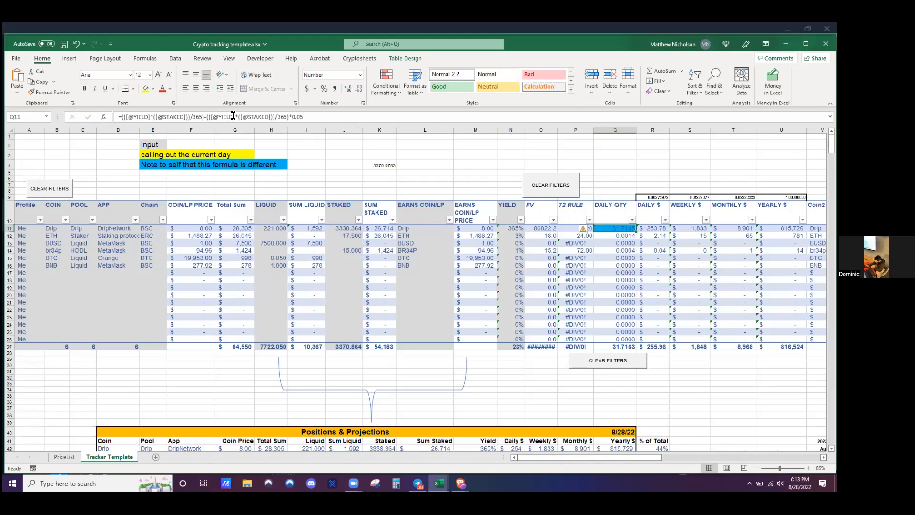
key("Down")
key("Down")
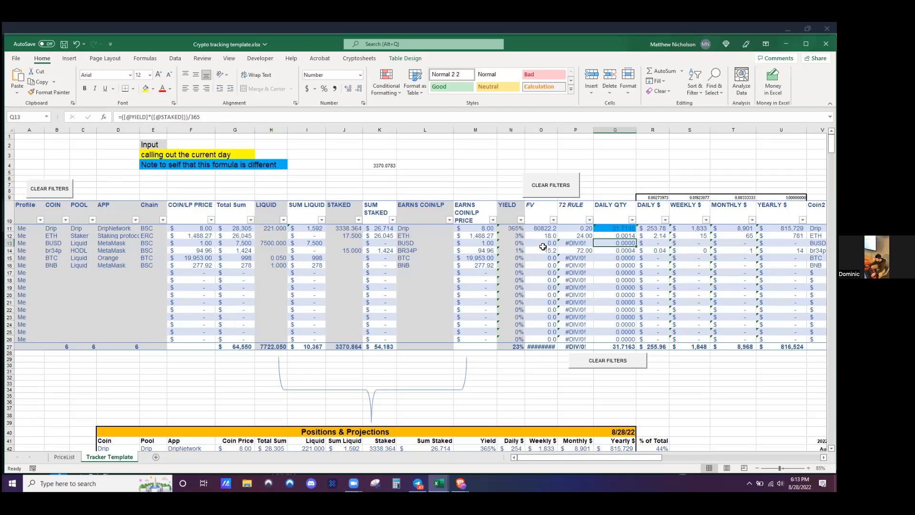
Preview a print of only the selected block D40:Q139, from the Positions & Projections header past the site links, and return to the sheet.
scroll(672, 287, "down", 9)
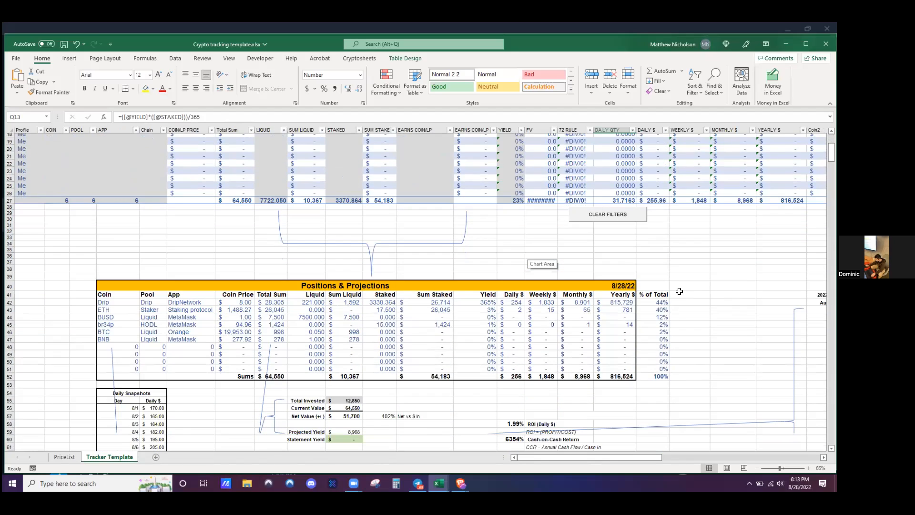
scroll(671, 285, "down", 3)
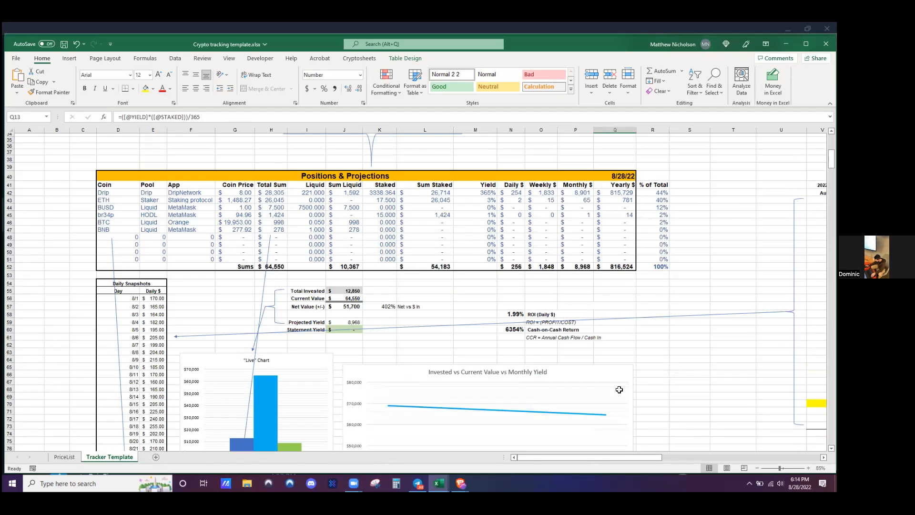
left_click(118, 176)
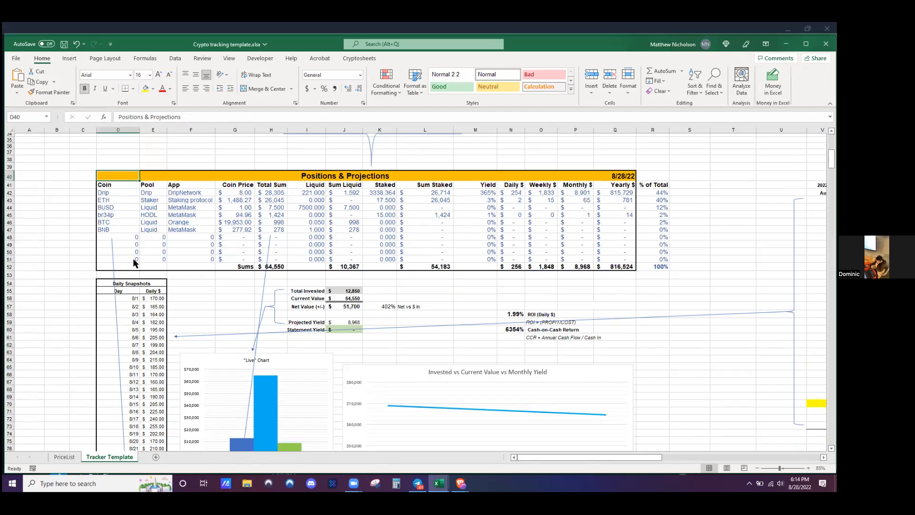
key("ctrl+p")
key("alt+a")
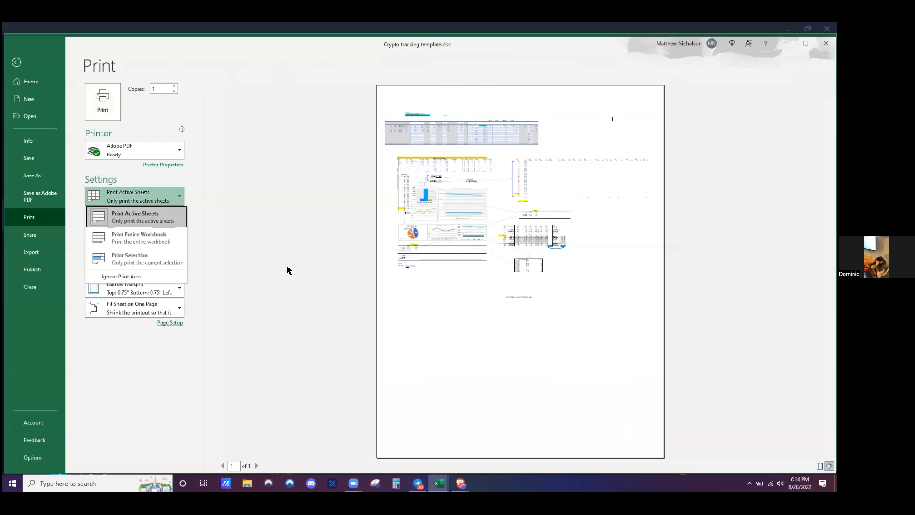
key("Down")
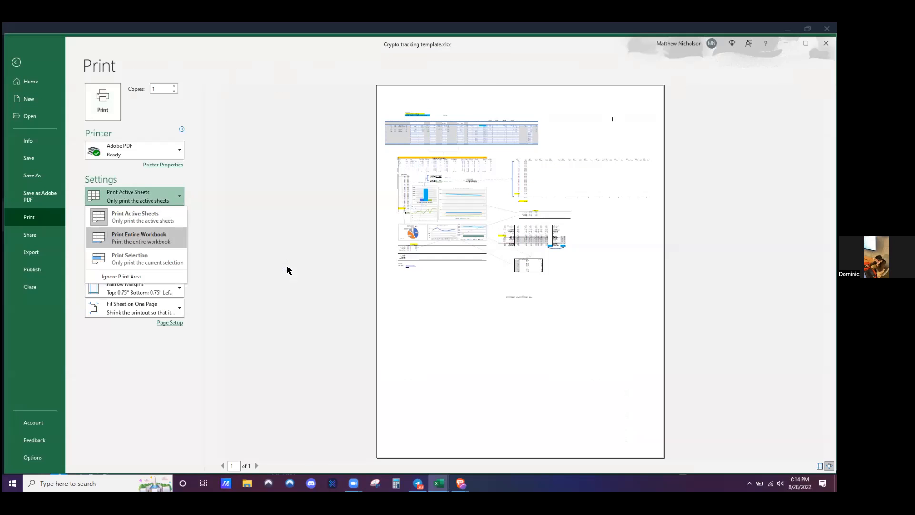
key("Down")
key("Return")
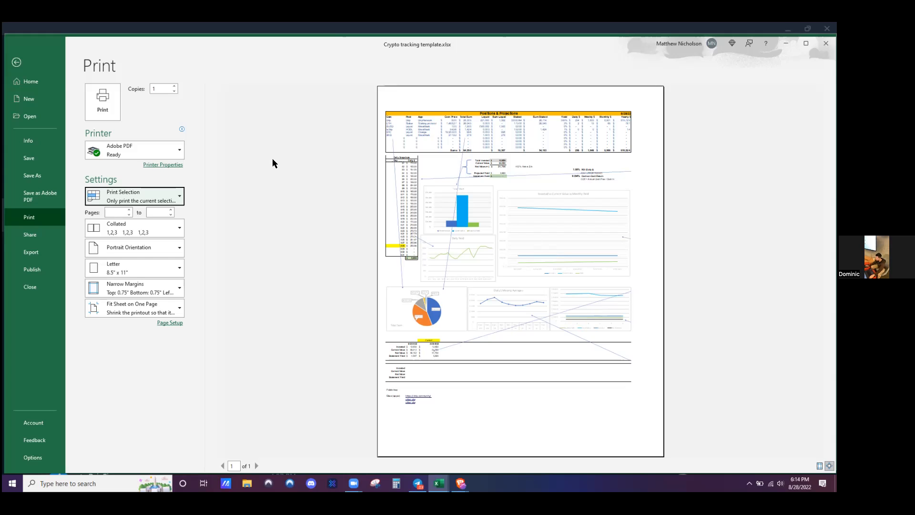
key("Escape")
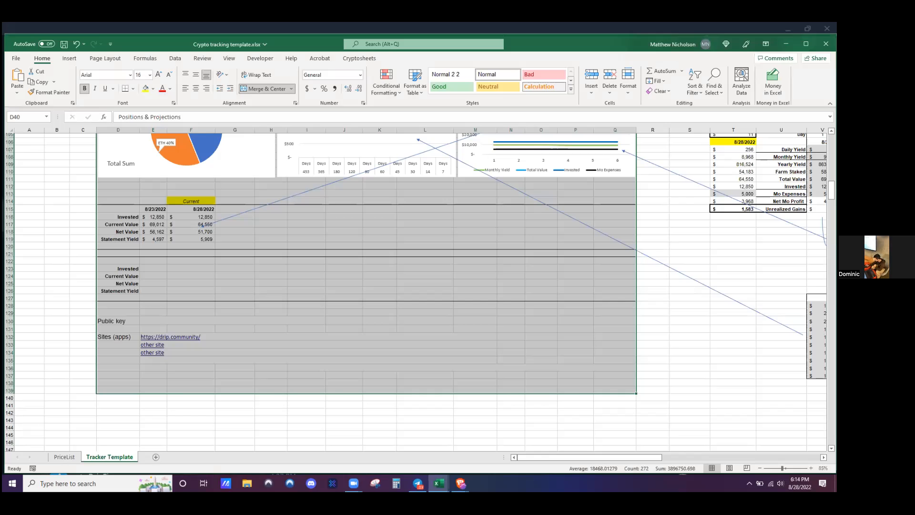
left_click(723, 236)
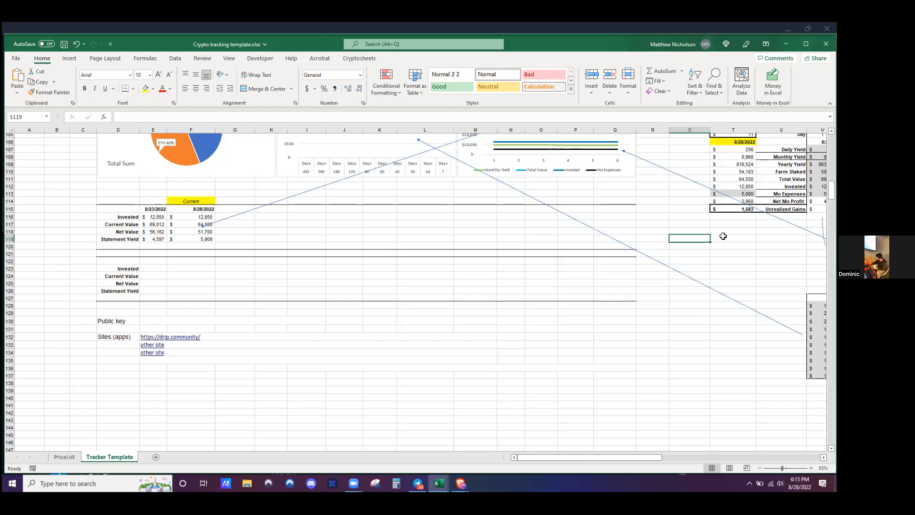
Examine the Fiat In and Fiat Out amounts with their dates in U159:X159 and the empty row below.
scroll(676, 302, "up", 6)
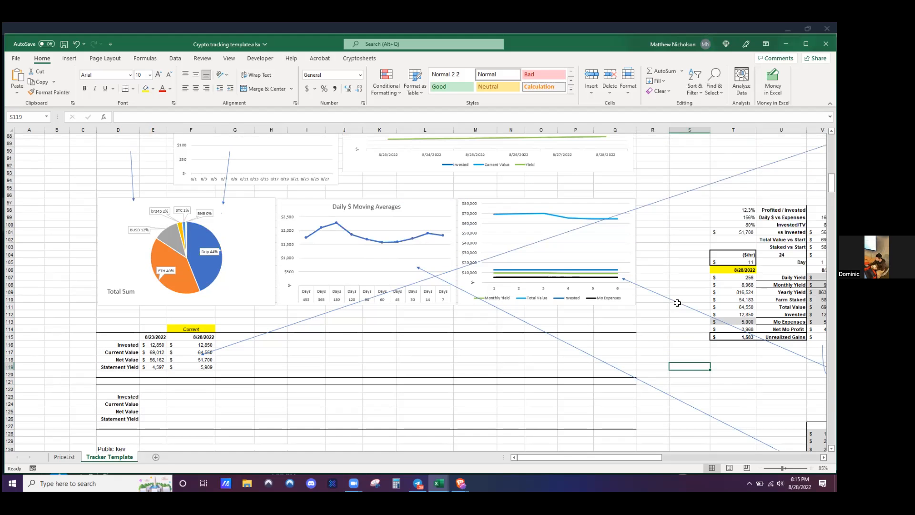
scroll(648, 259, "up", 4)
scroll(684, 282, "down", 4)
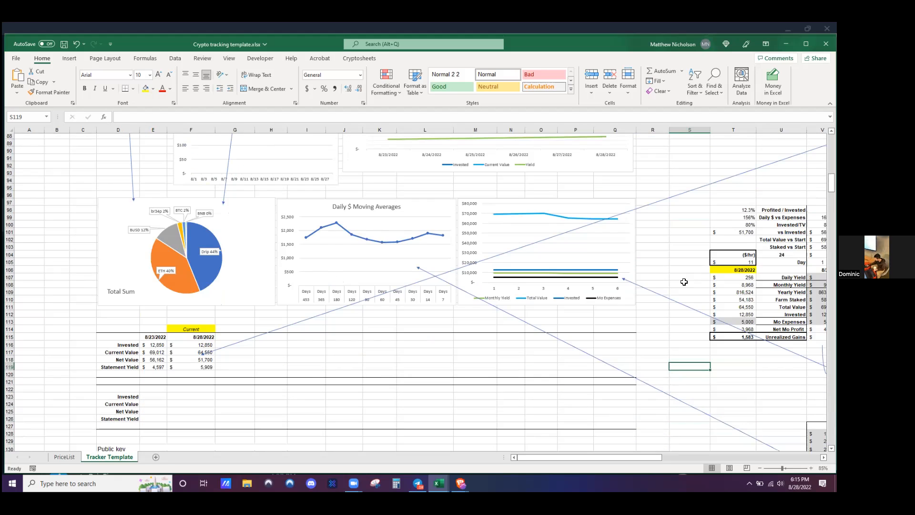
scroll(723, 377, "down", 6)
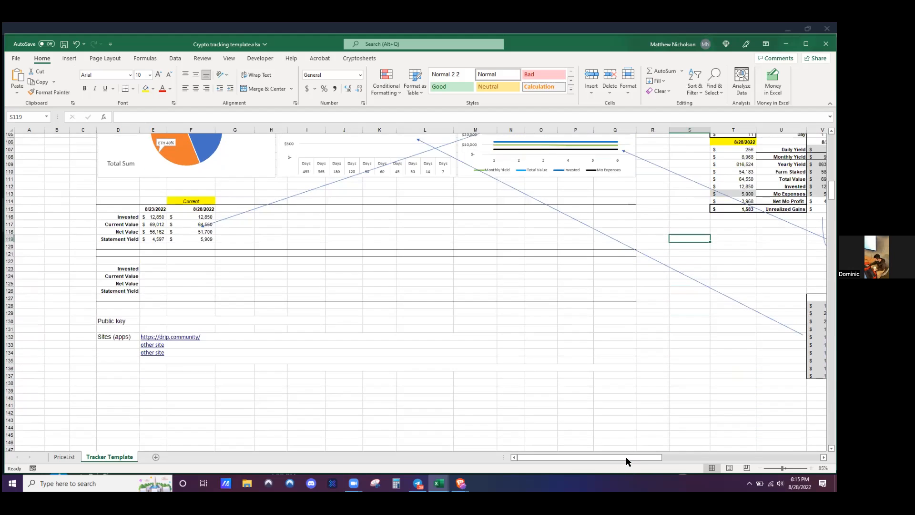
scroll(650, 455, "down", 4)
scroll(711, 372, "right", 5)
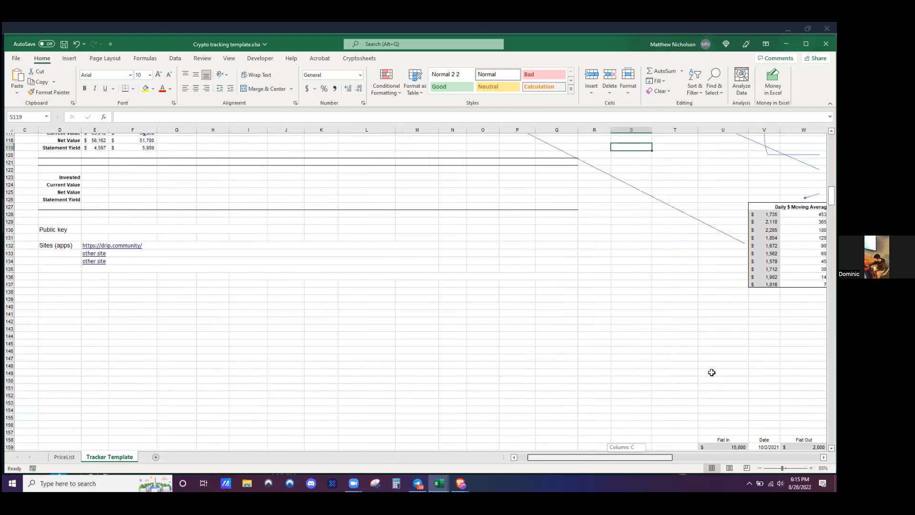
scroll(587, 348, "down", 5)
left_click(576, 339)
left_click(596, 338)
left_click(645, 337)
left_click(681, 338)
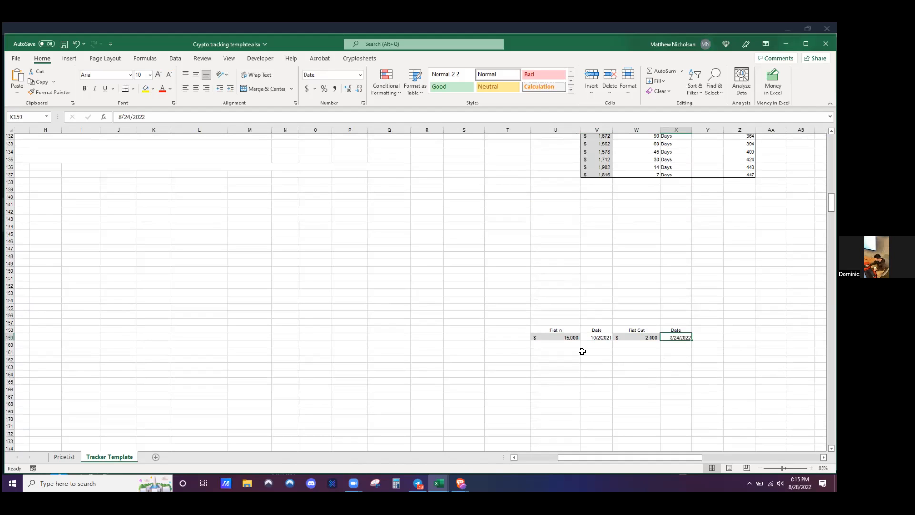
left_click(568, 345)
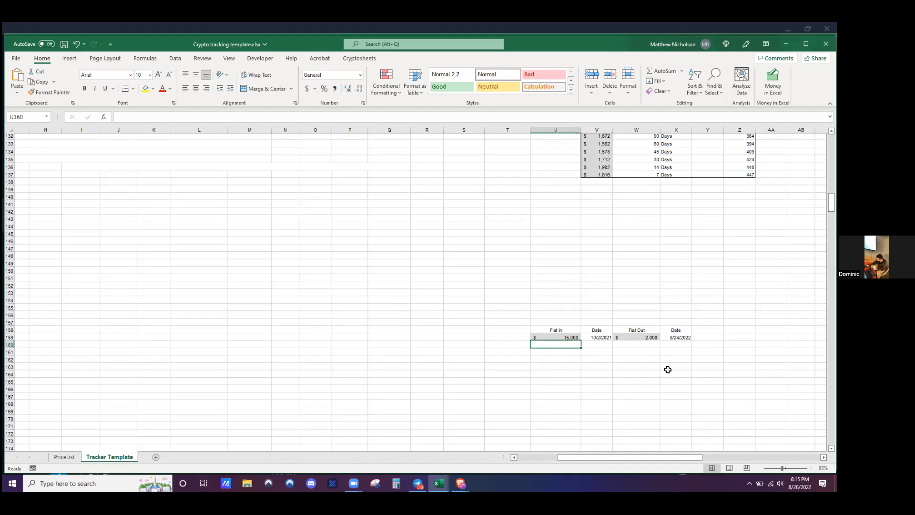
Review the Daily $ Moving Averages table, the daily metrics table and the Invested vs Current Value vs Monthly Yield chart.
scroll(668, 369, "up", 7)
left_click(365, 361)
left_click(380, 361)
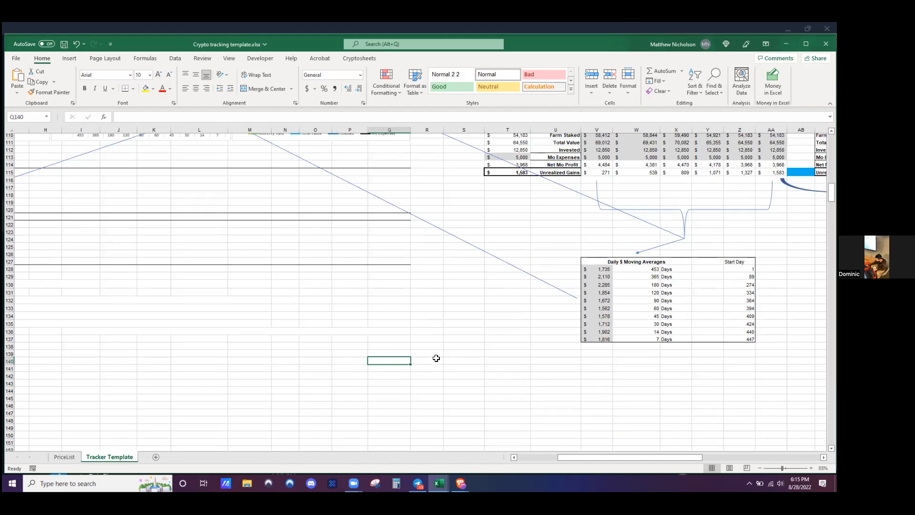
scroll(436, 358, "up", 3)
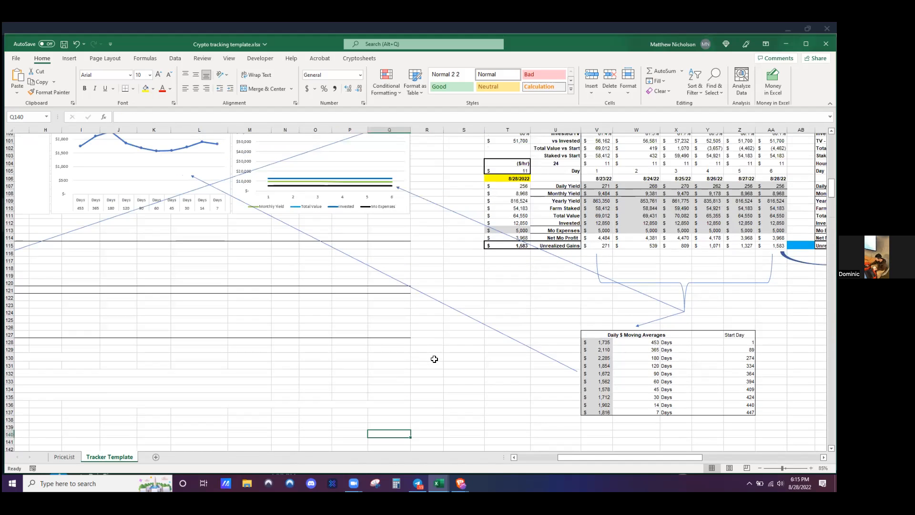
scroll(434, 359, "up", 13)
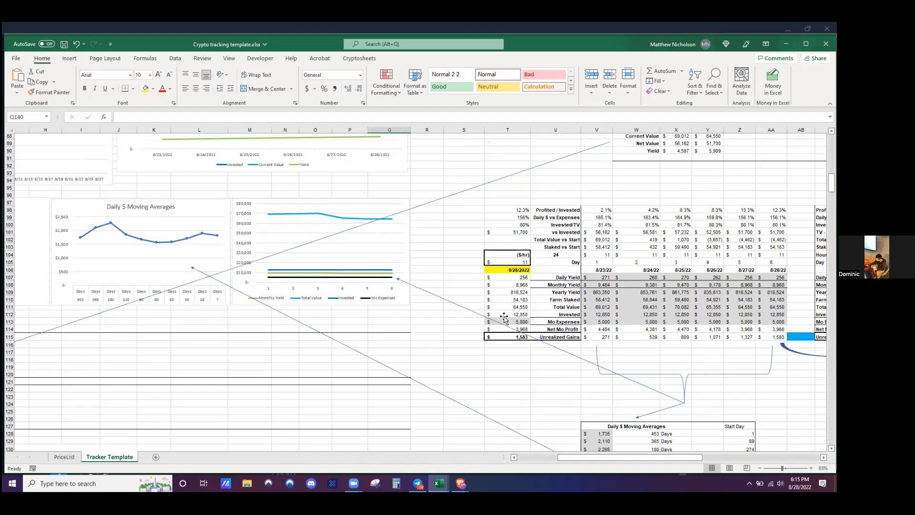
scroll(659, 457, "up", 8)
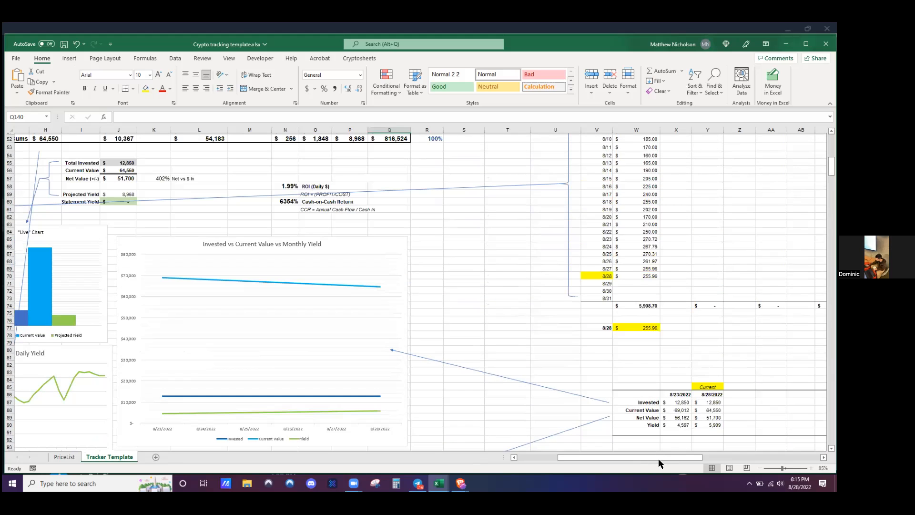
Examine the main coin table's columns, including the app names in D11:D16 and the Earns Coin/LP column down to L17.
scroll(659, 457, "up", 11)
left_click_drag(658, 457, 728, 338)
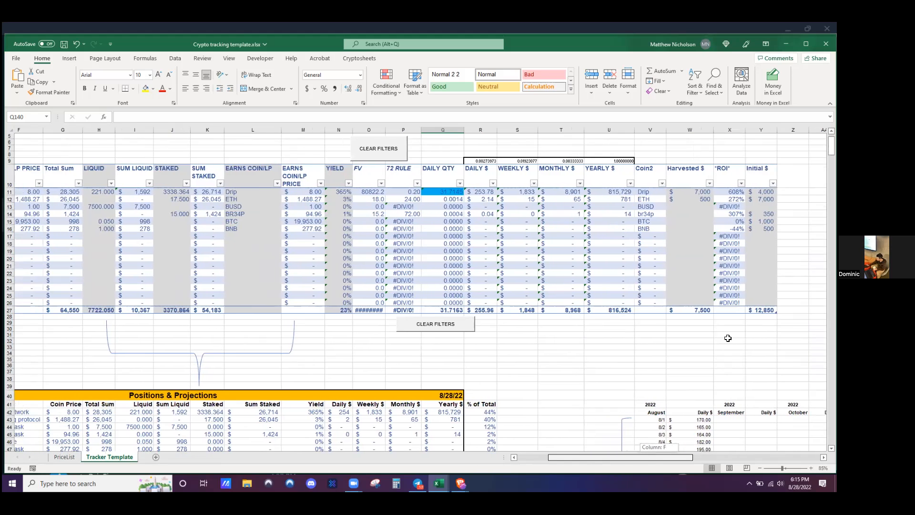
scroll(728, 338, "left", 2)
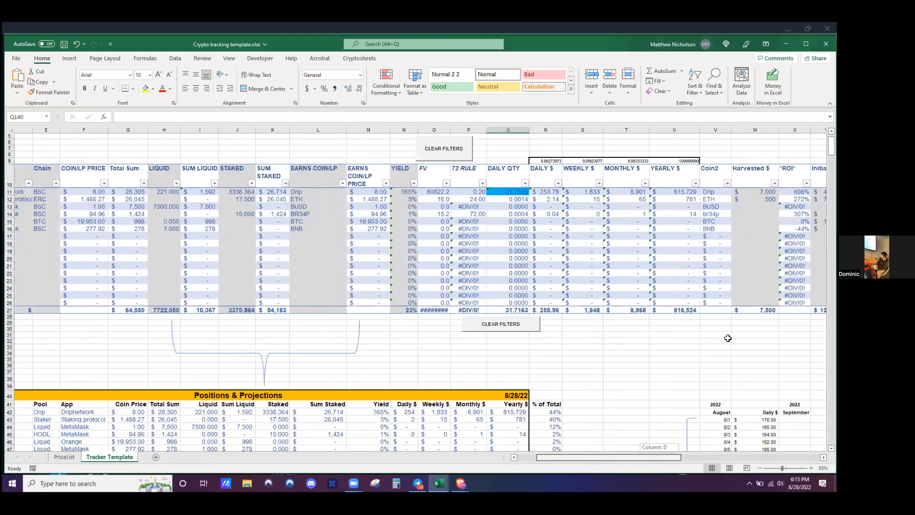
scroll(728, 338, "left", 2)
scroll(728, 338, "left", 1)
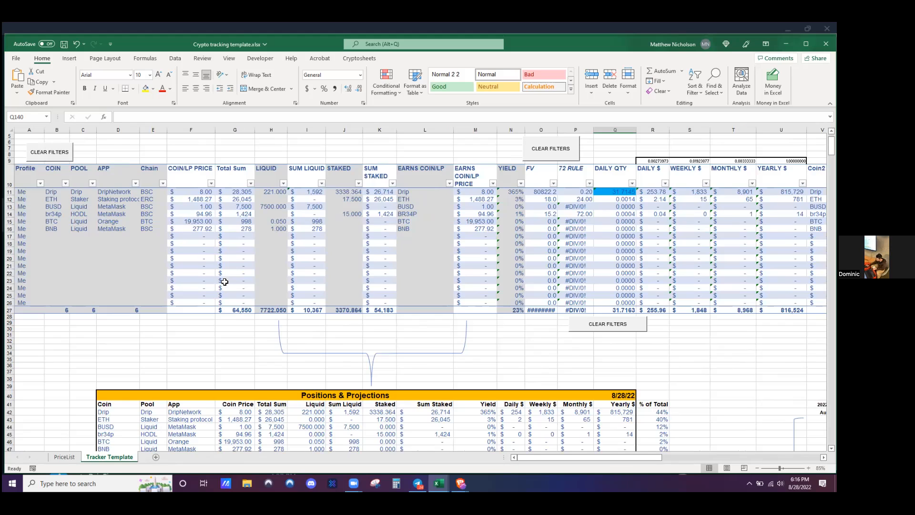
left_click_drag(118, 192, 118, 229)
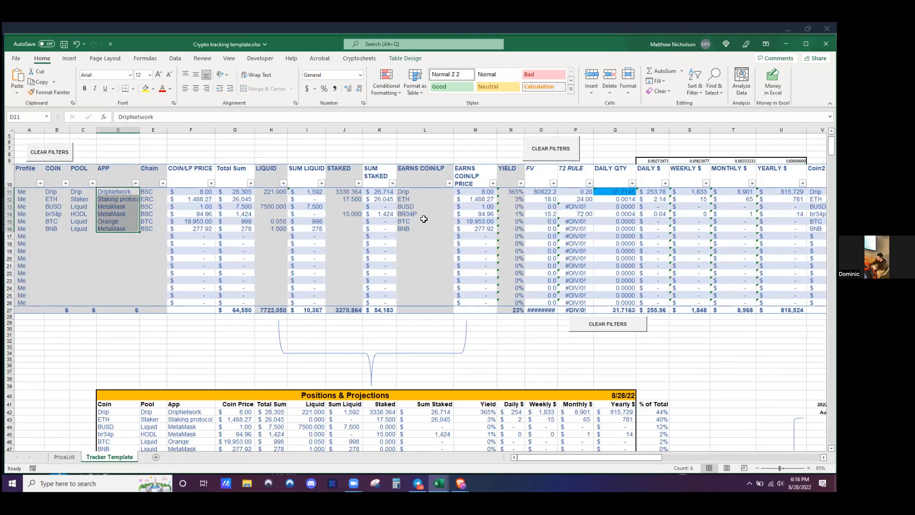
left_click(425, 227)
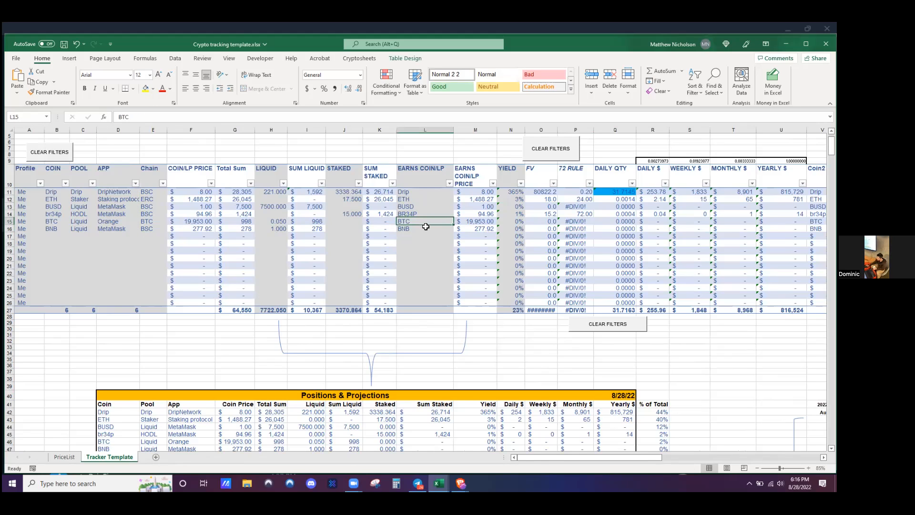
left_click(422, 228)
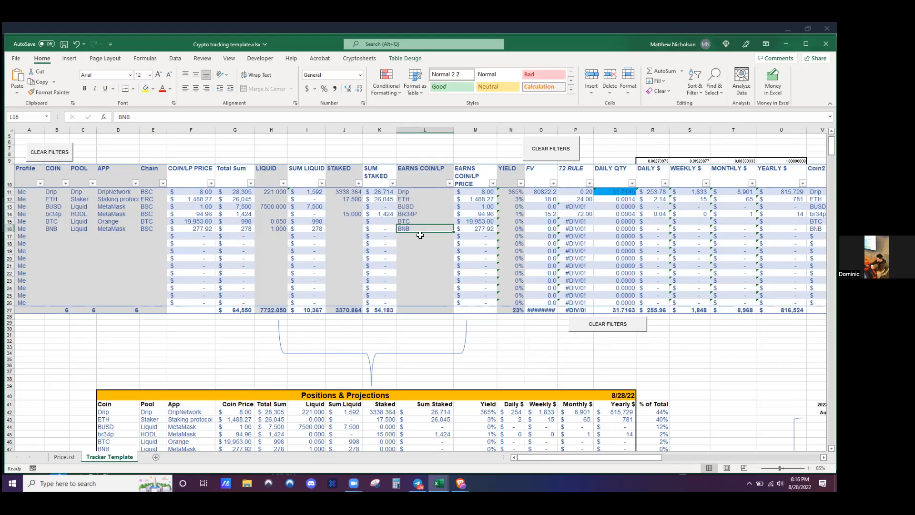
left_click(420, 234)
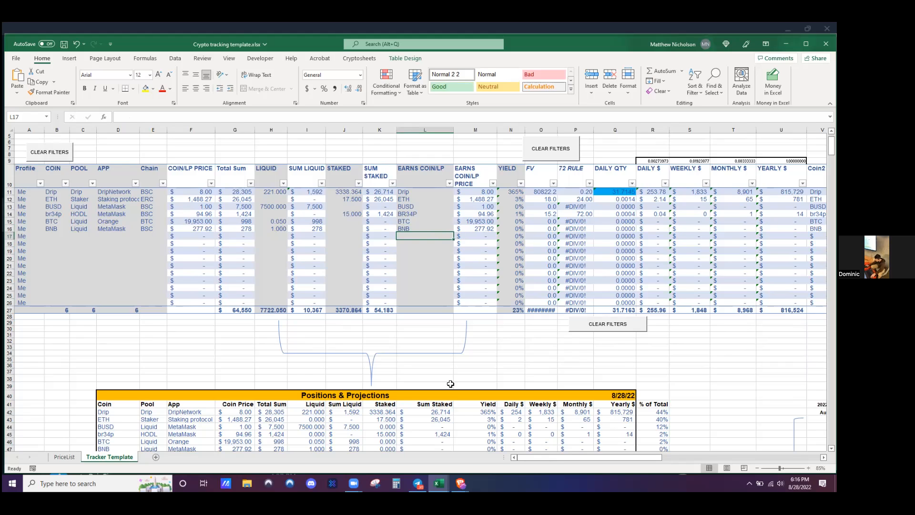
Switch to Telegram and open the group info of the PDX Crypto, DeFi, NFT Meetup Group.
mouse_move(418, 484)
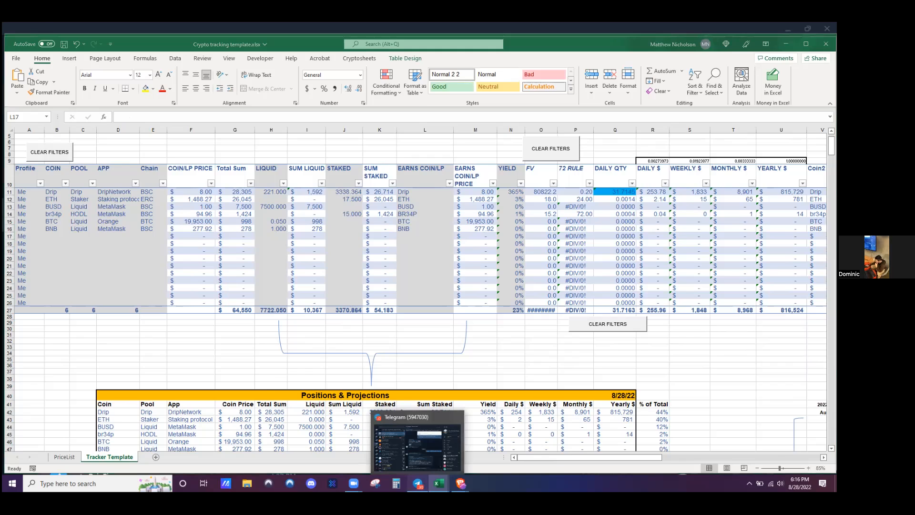
left_click(418, 484)
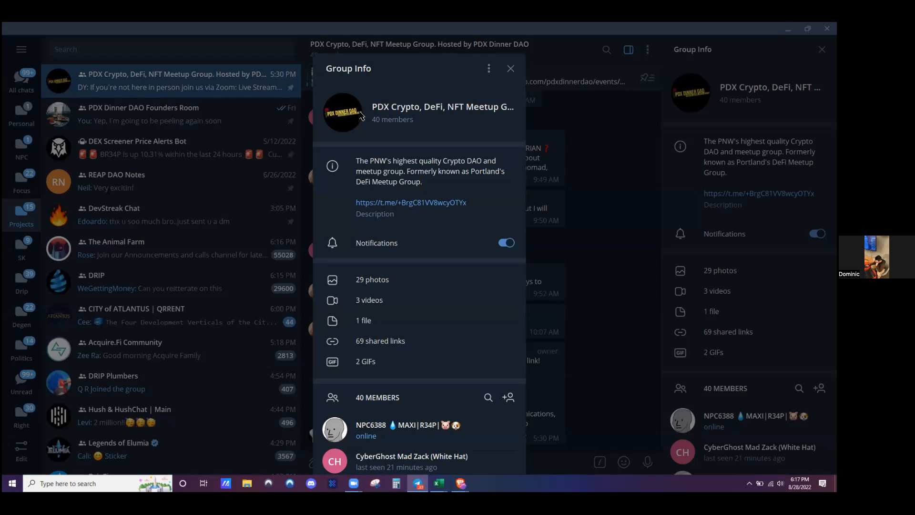
Highlight the start of the group's name in its info and open the shared files list containing Crypto tracking template.xlsx.
left_click_drag(376, 106, 430, 106)
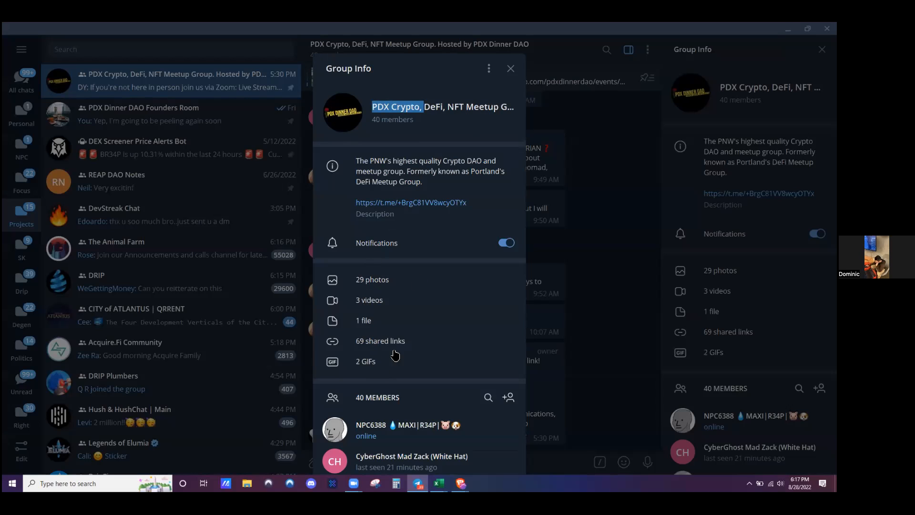
left_click(439, 146)
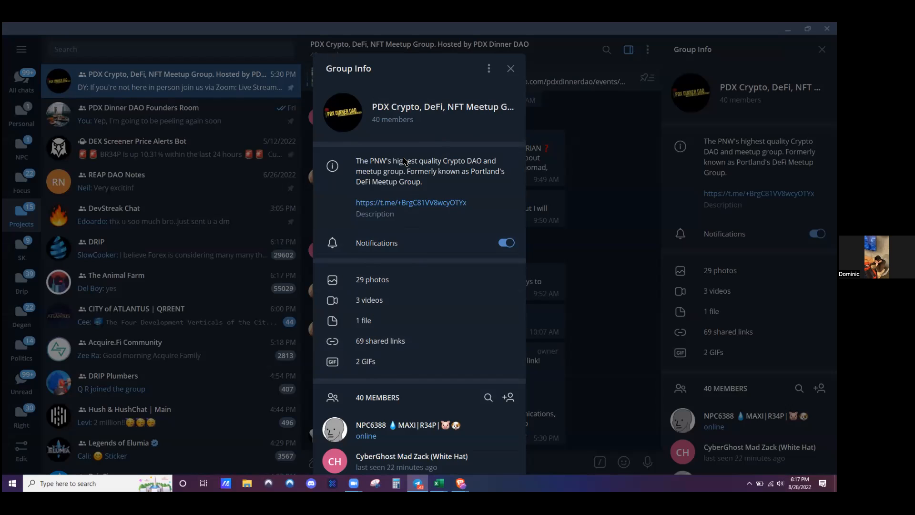
left_click(365, 320)
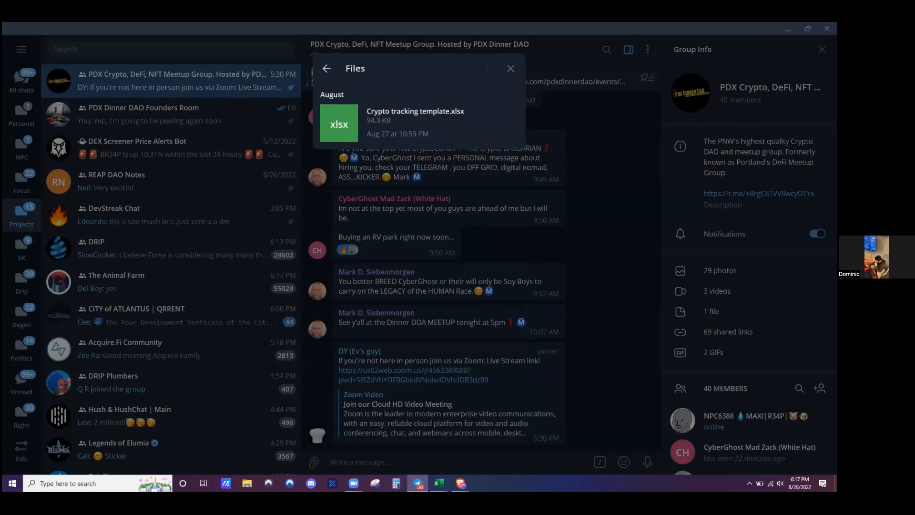
left_click(728, 312)
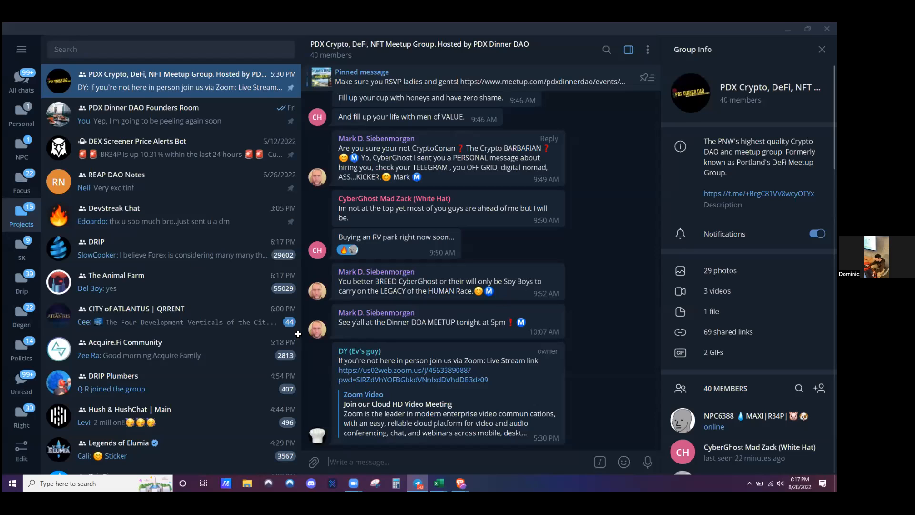
Switch to Excel and look over the main coin table, its colour legend and the Positions & Projections table.
key("alt+Tab")
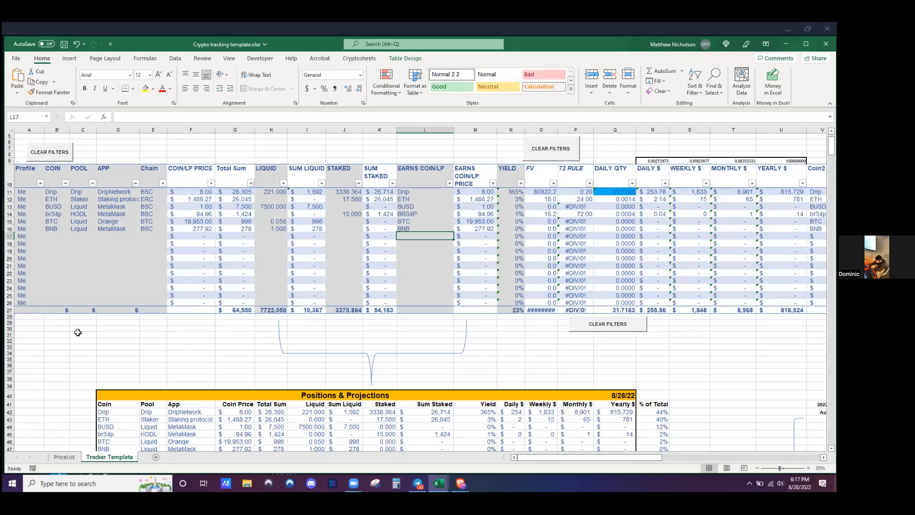
scroll(78, 323, "down", 3)
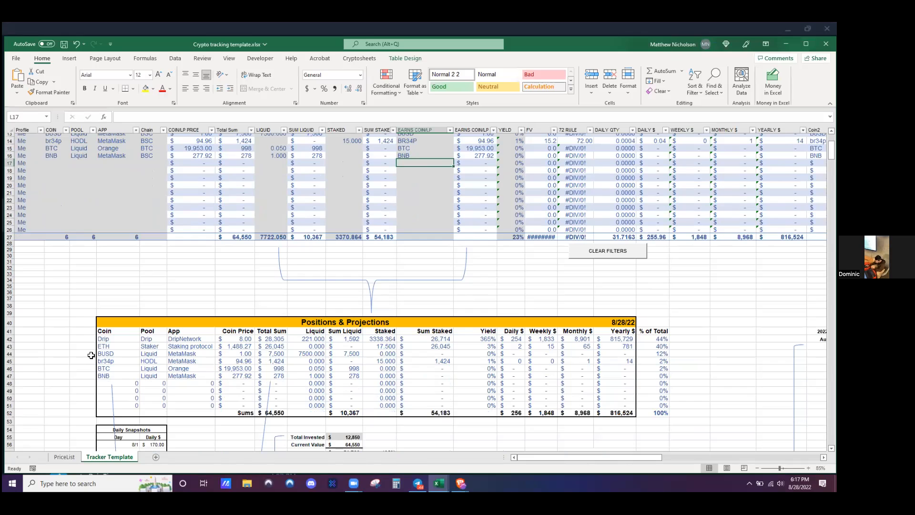
scroll(79, 410, "up", 4)
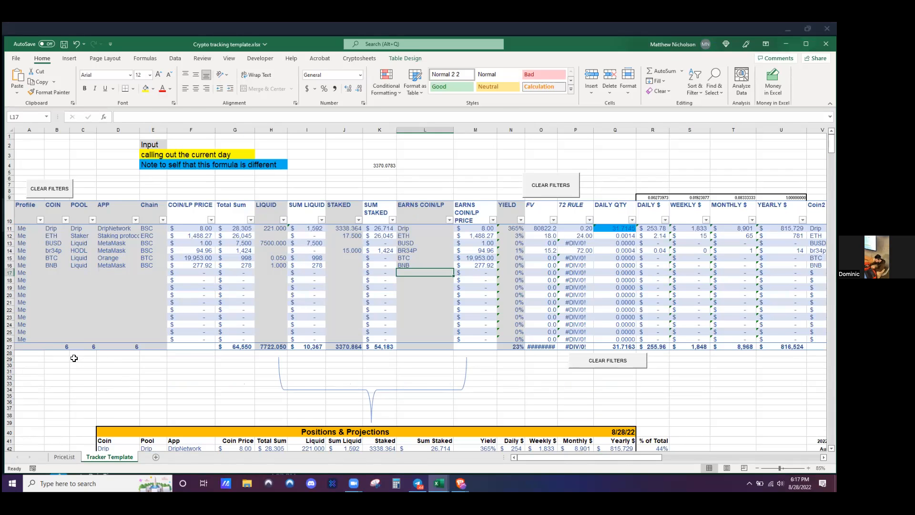
scroll(74, 358, "down", 3)
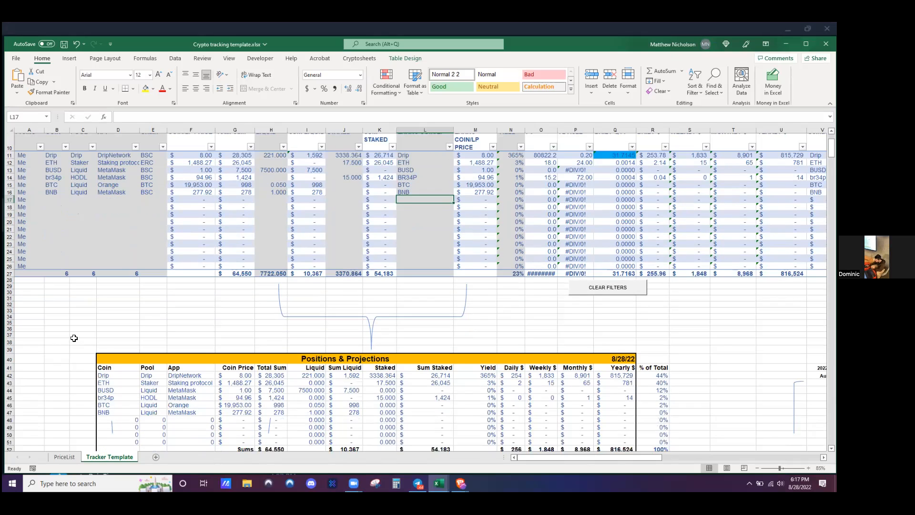
scroll(74, 338, "down", 1)
scroll(74, 338, "up", 3)
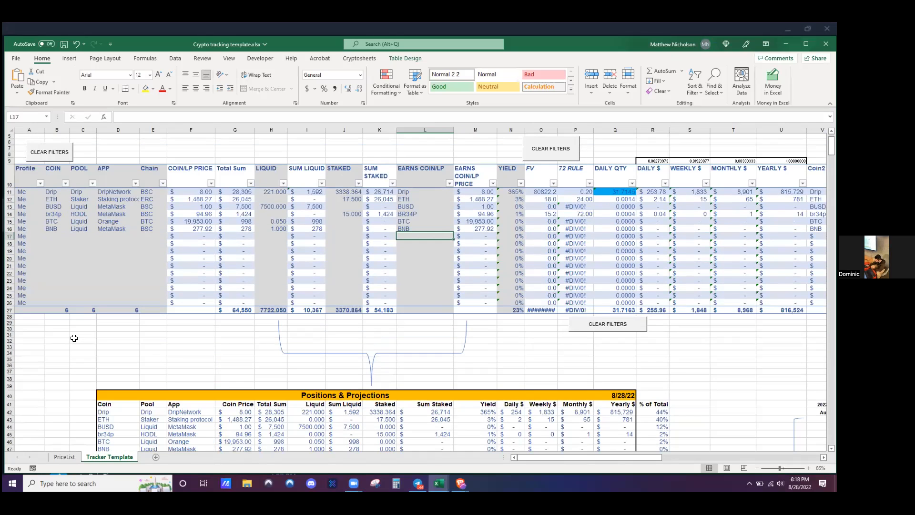
scroll(74, 338, "up", 2)
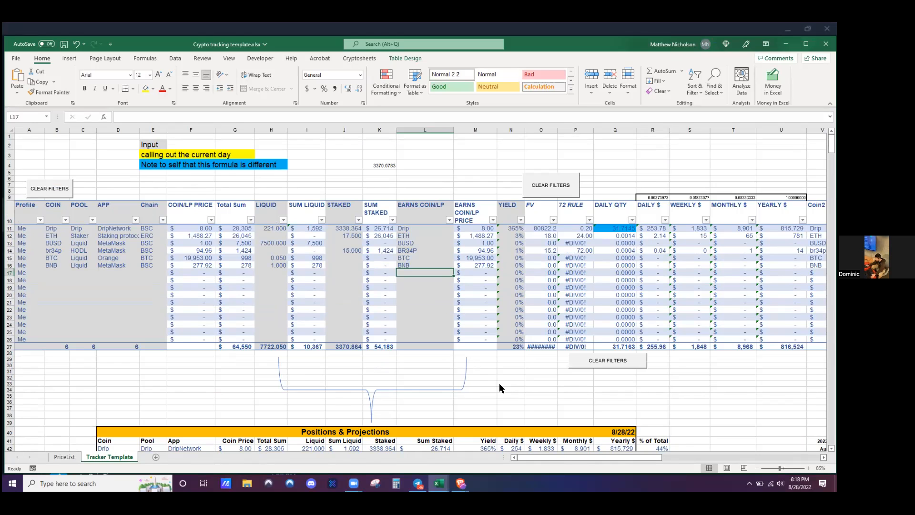
Switch to Telegram, return from the shared files to the group info and read through the August 28 messages.
key("alt+Tab")
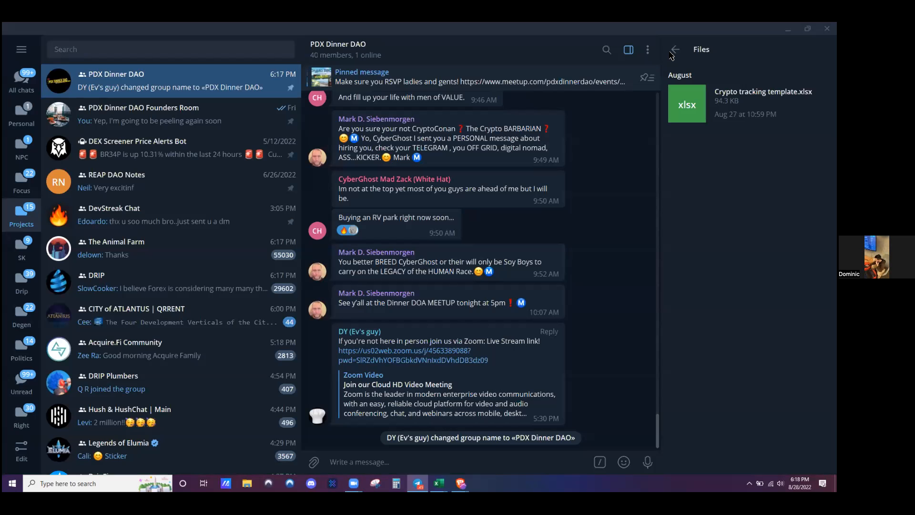
left_click(676, 49)
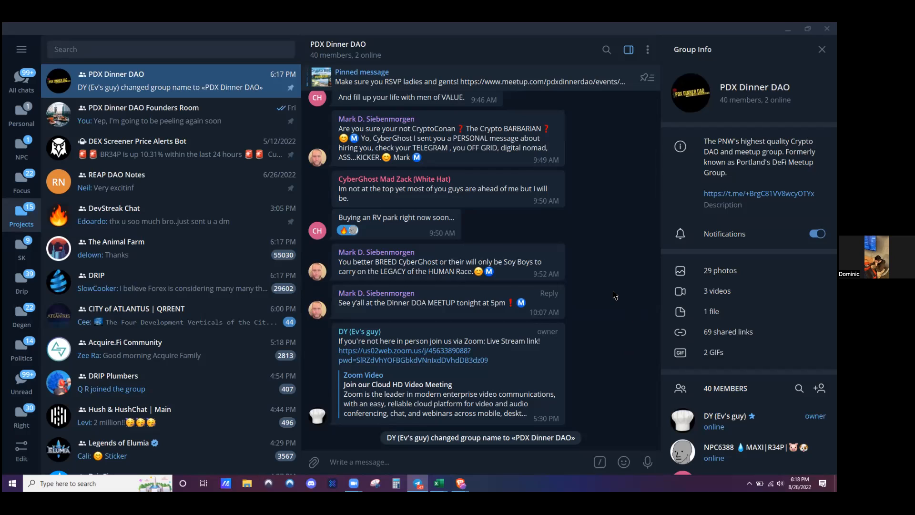
scroll(615, 295, "up", 3)
scroll(615, 295, "up", 5)
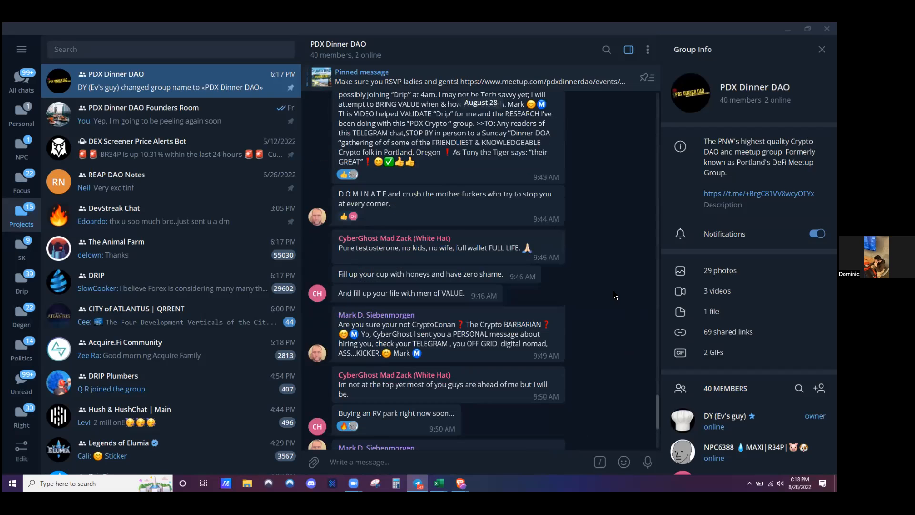
scroll(615, 295, "down", 1)
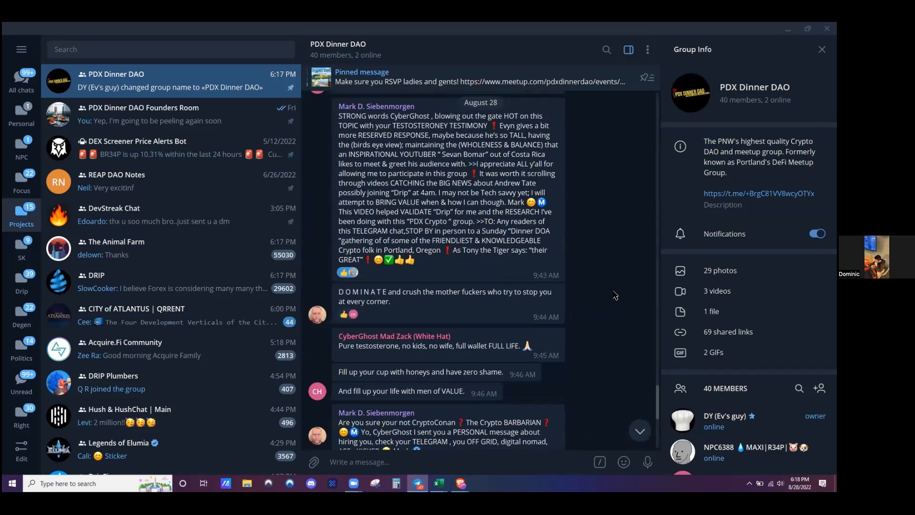
scroll(615, 296, "down", 7)
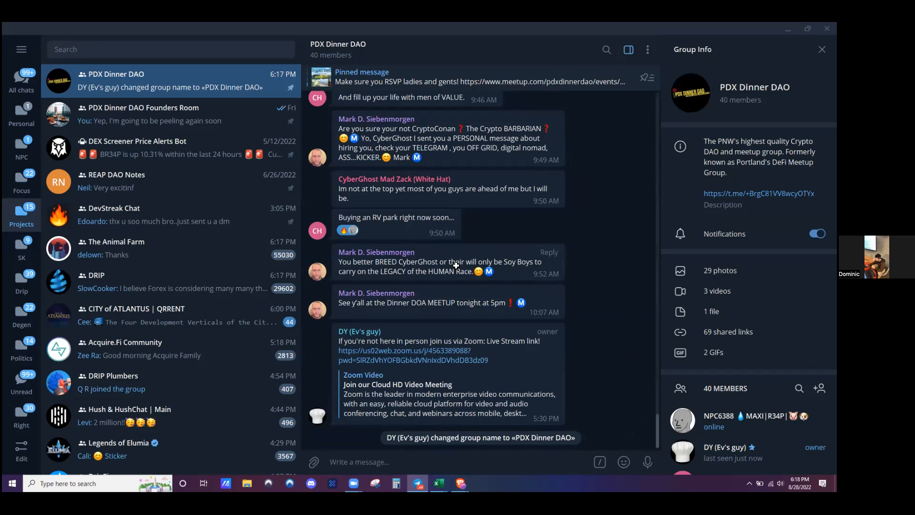
Switch to Excel and review the sheet from the main coin table through Positions & Projections to the "Live" Chart.
key("alt+Tab")
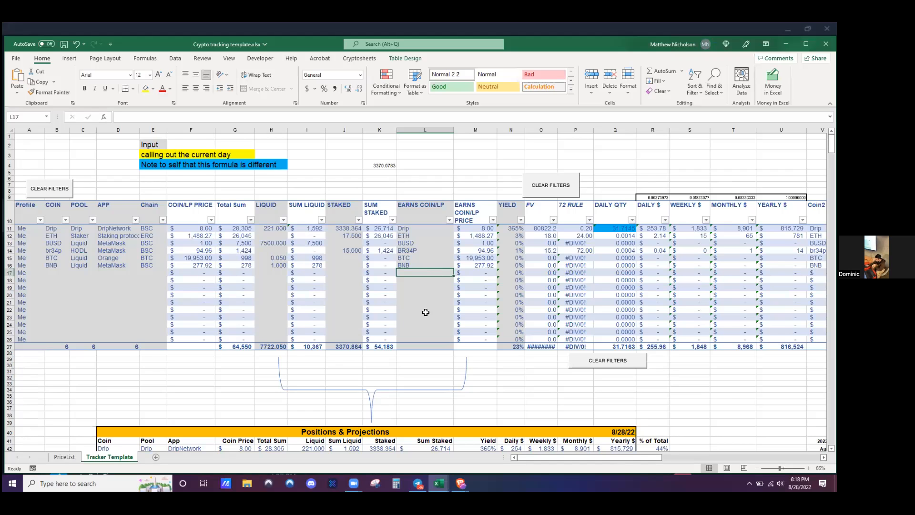
scroll(425, 310, "down", 1)
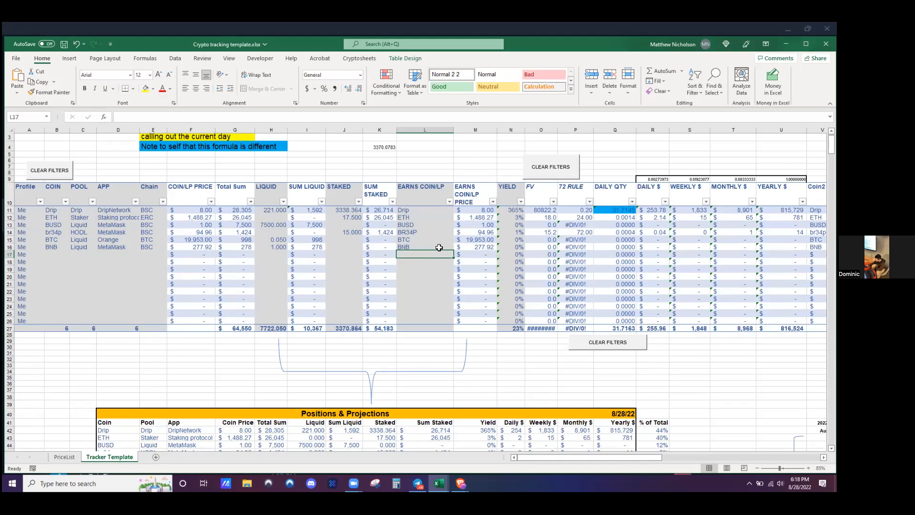
scroll(438, 243, "down", 4)
scroll(438, 229, "up", 2)
scroll(721, 271, "down", 6)
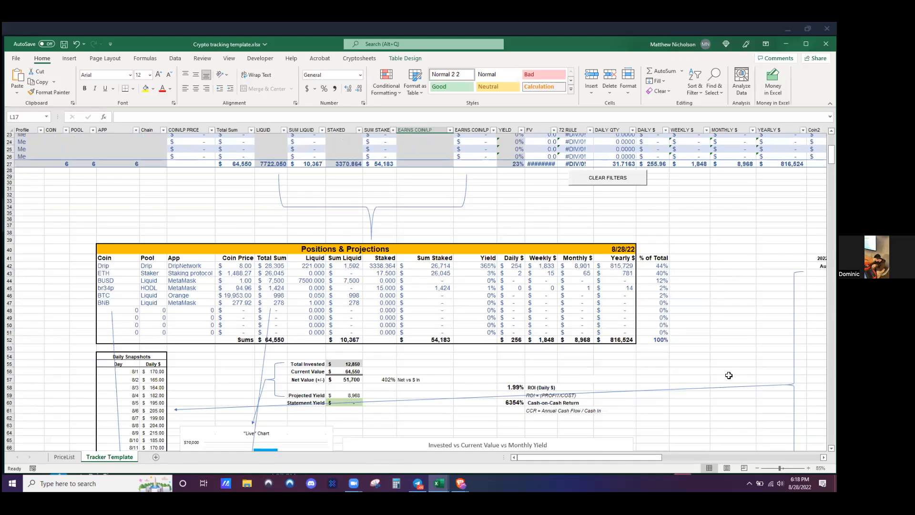
scroll(729, 376, "down", 5)
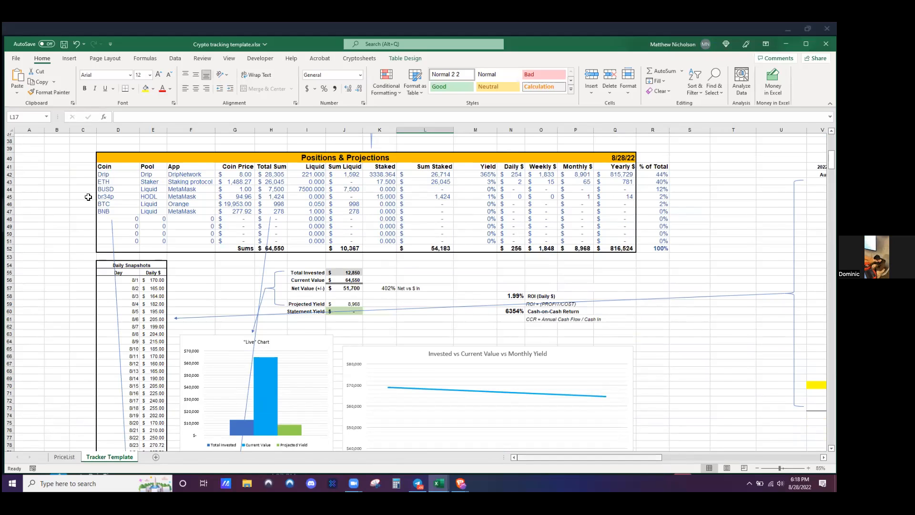
Examine the monthly Daily $ log starting with August 2022 in columns V:W, and return to the Positions & Projections table.
scroll(579, 295, "right", 3)
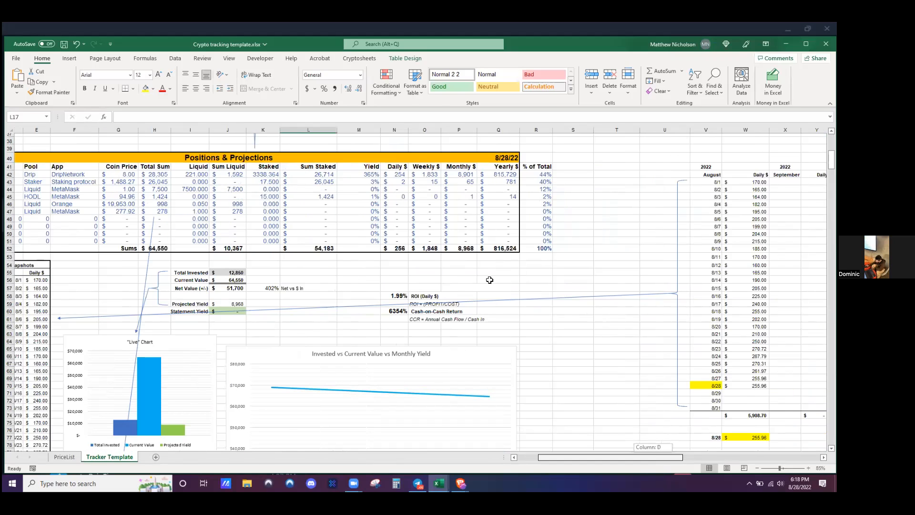
scroll(490, 280, "right", 2)
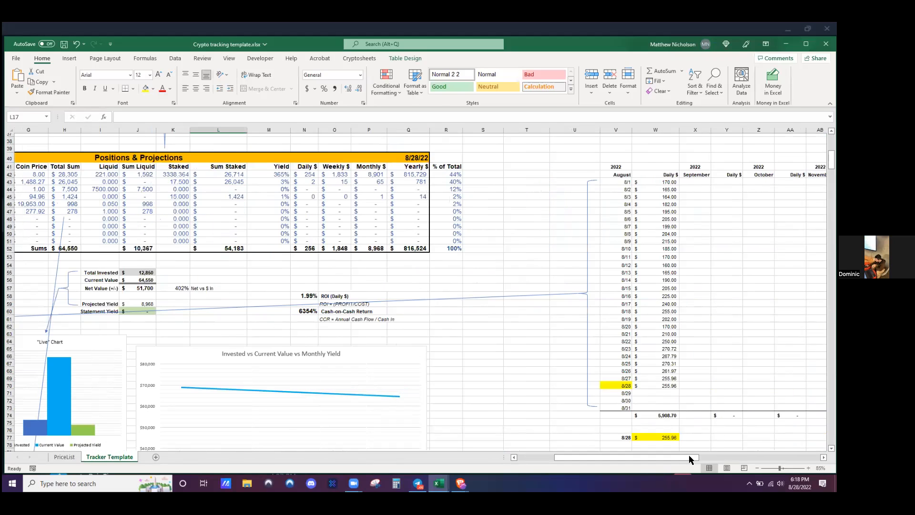
scroll(677, 459, "down", 3)
scroll(707, 301, "up", 4)
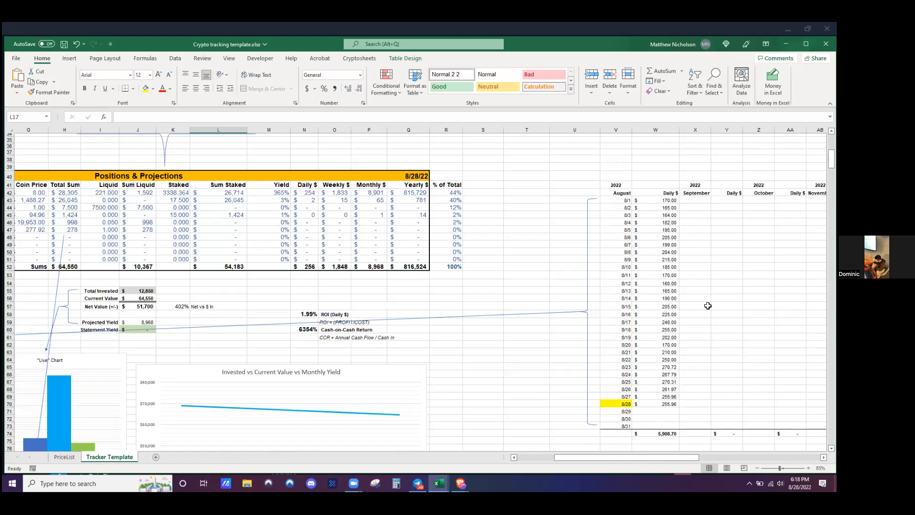
scroll(241, 150, "left", 6)
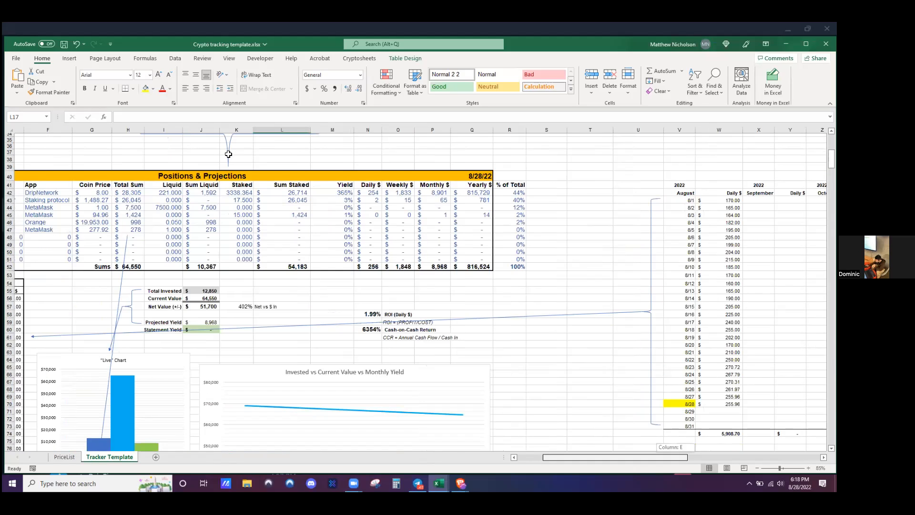
scroll(295, 154, "down", 1)
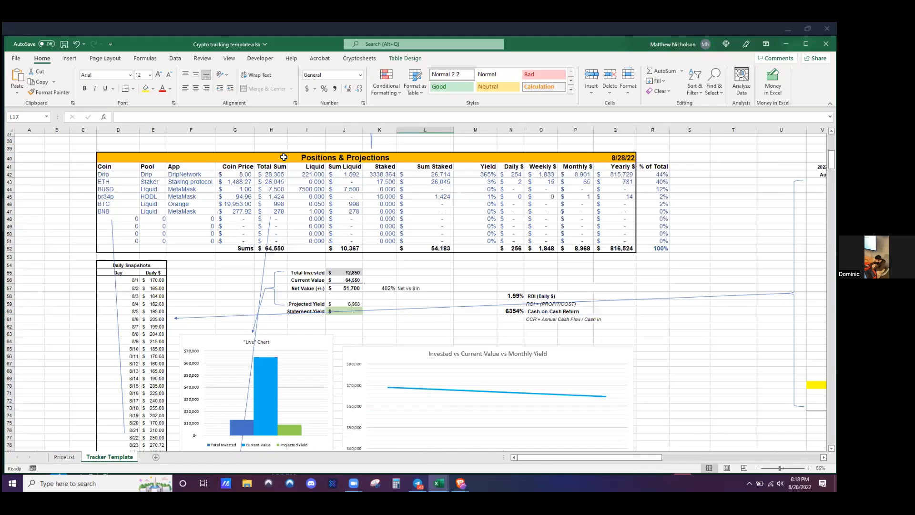
Review the Positions & Projections rows, the Total Invested and Current Value summary, the Daily Snapshots and the Daily Yield chart.
scroll(349, 149, "down", 1)
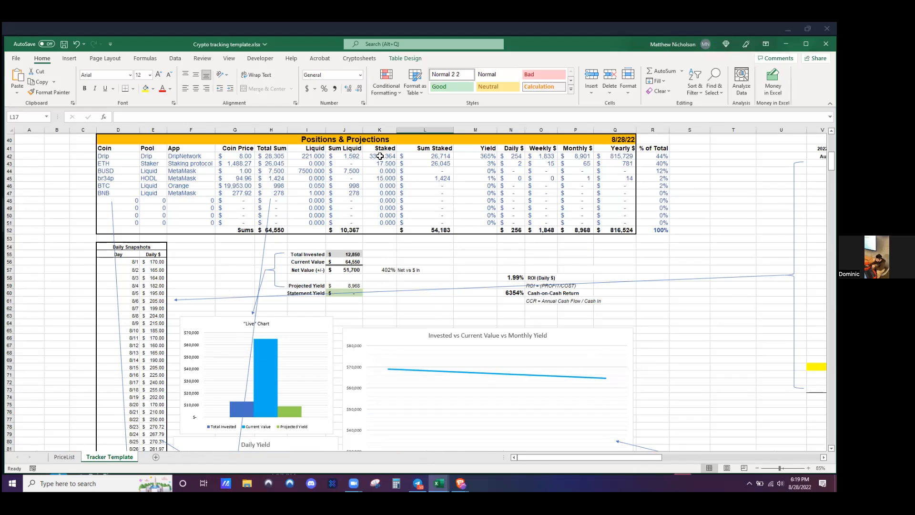
scroll(379, 241, "down", 2)
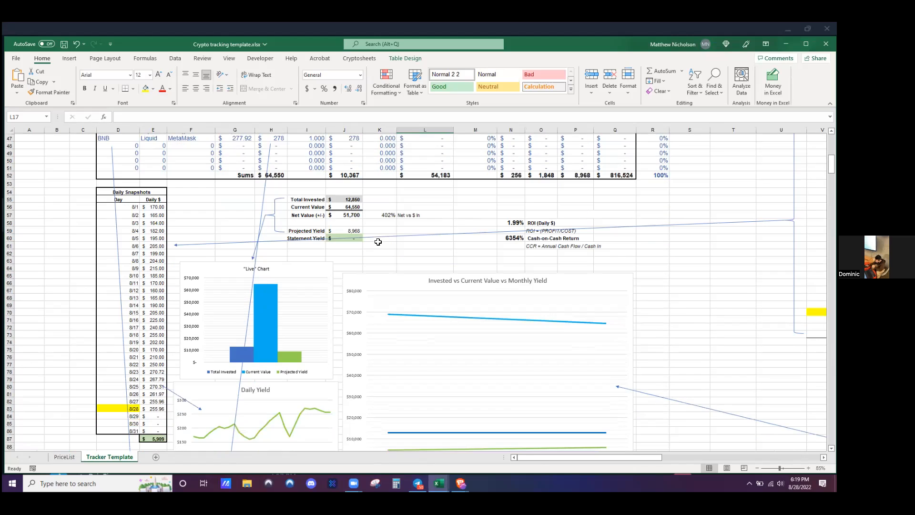
scroll(378, 242, "down", 1)
scroll(372, 248, "up", 4)
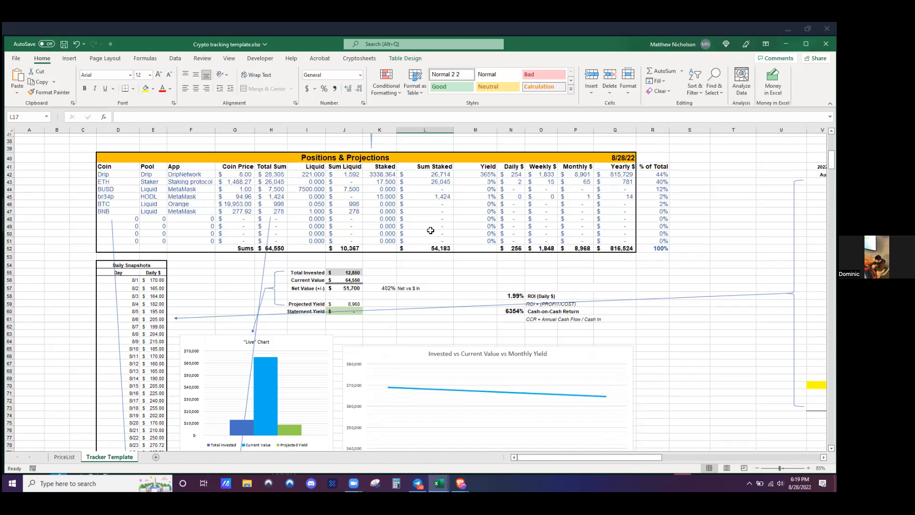
scroll(577, 210, "down", 6)
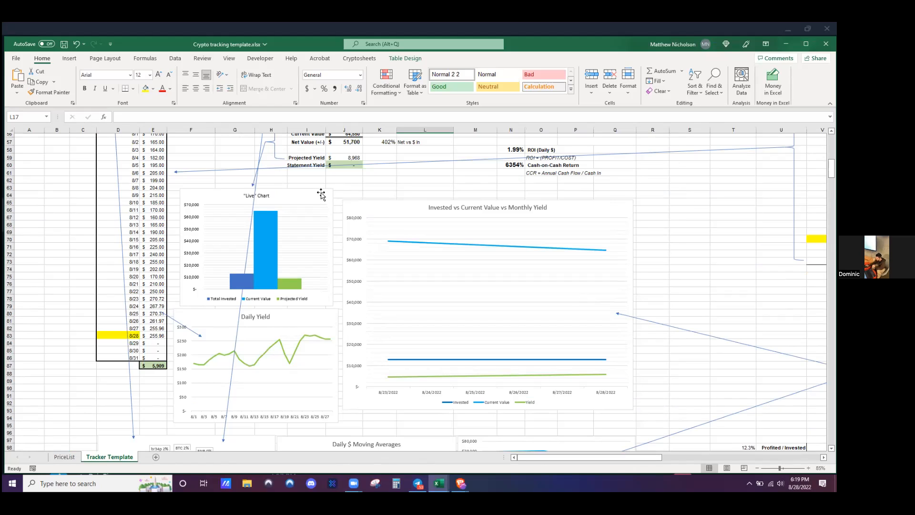
Select the Current Value bar in the "Live" Chart to inspect its source cells, and clear the chart selection.
left_click(265, 276)
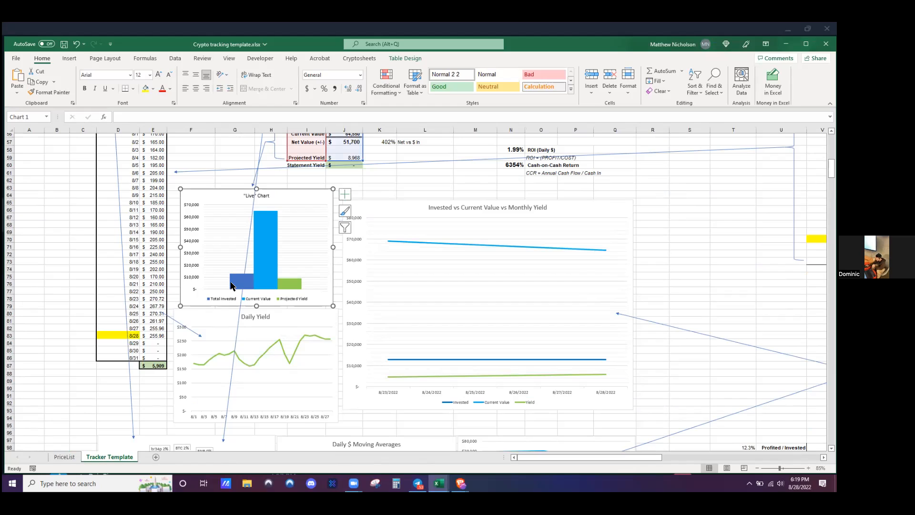
left_click(271, 251)
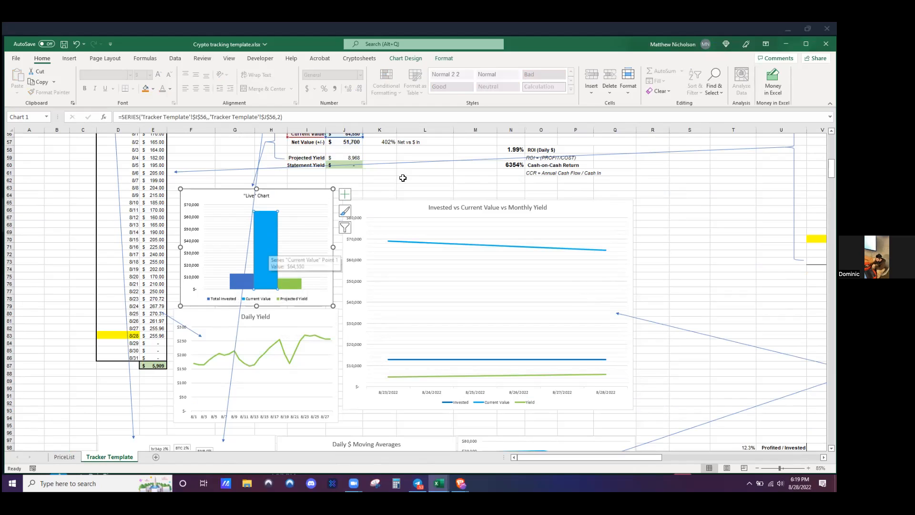
key("Escape")
key("Escape")
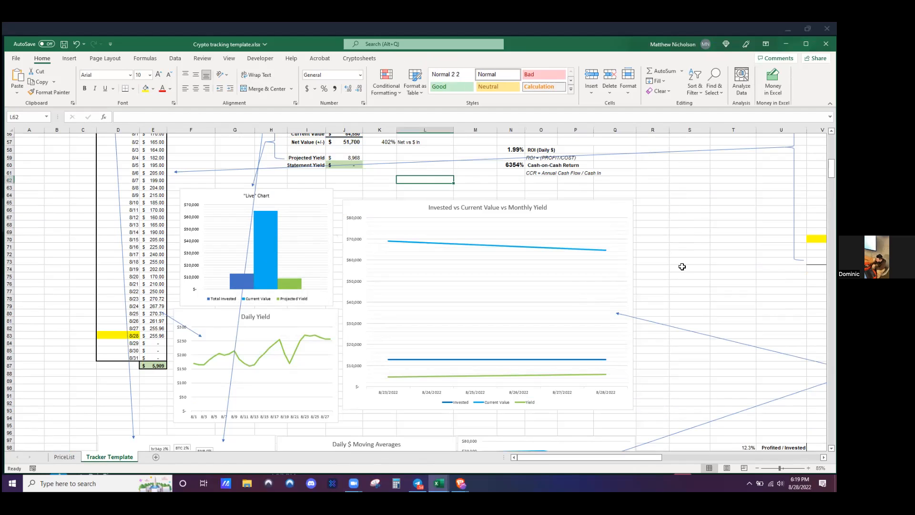
Examine the ROI (Daily $) and Cash-on-Cash Return metrics between the Positions & Projections table and the charts.
scroll(683, 266, "up", 2)
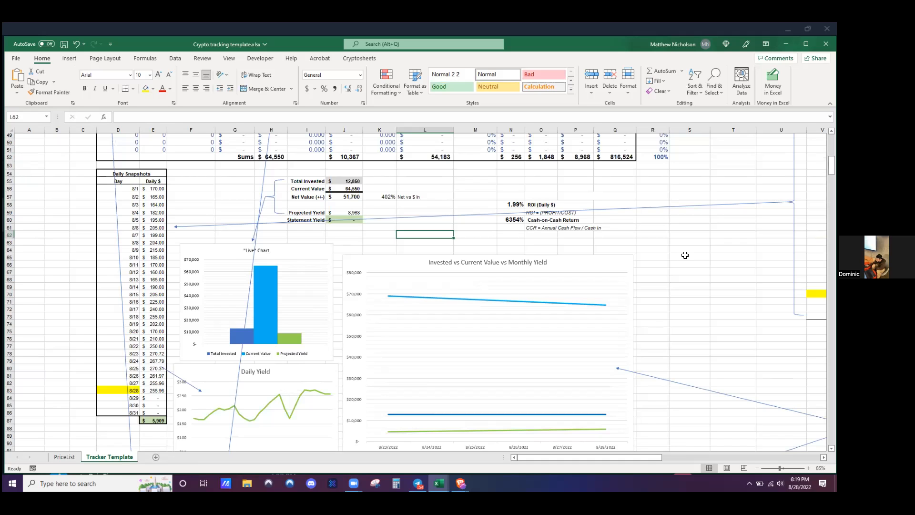
scroll(689, 238, "up", 3)
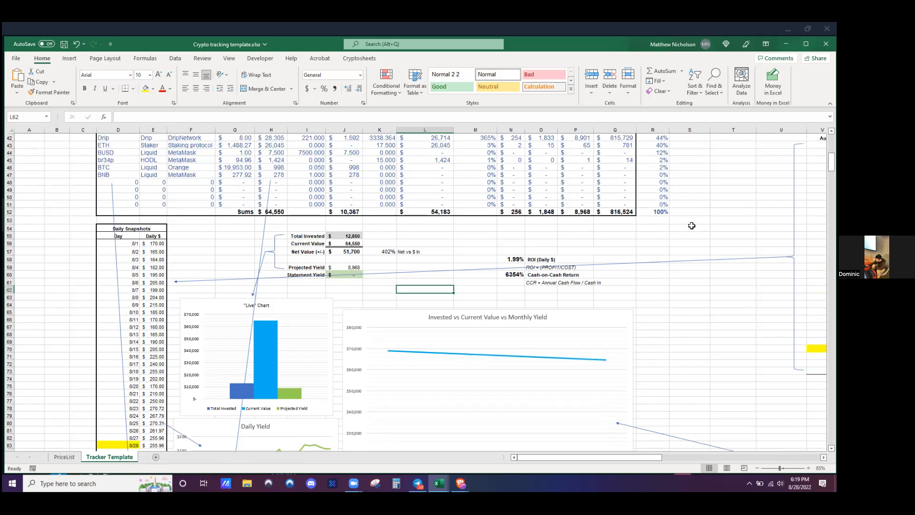
scroll(692, 214, "up", 2)
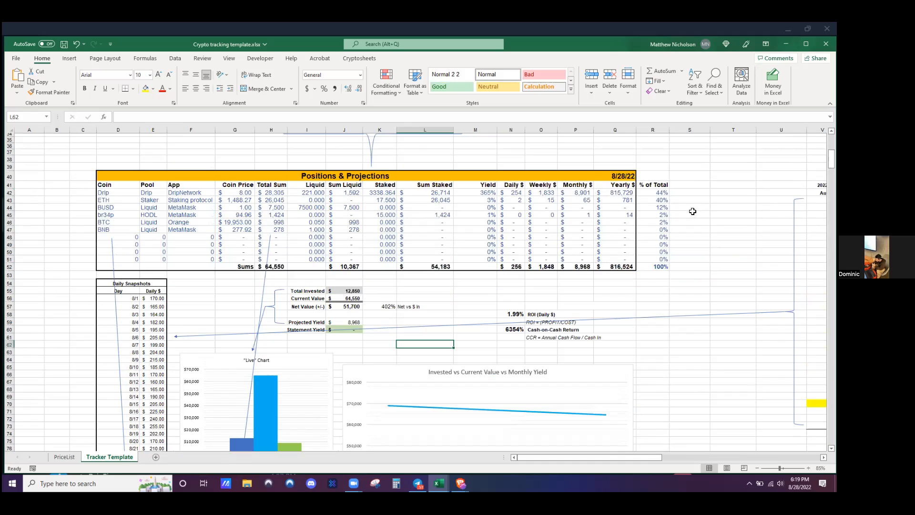
scroll(689, 210, "down", 5)
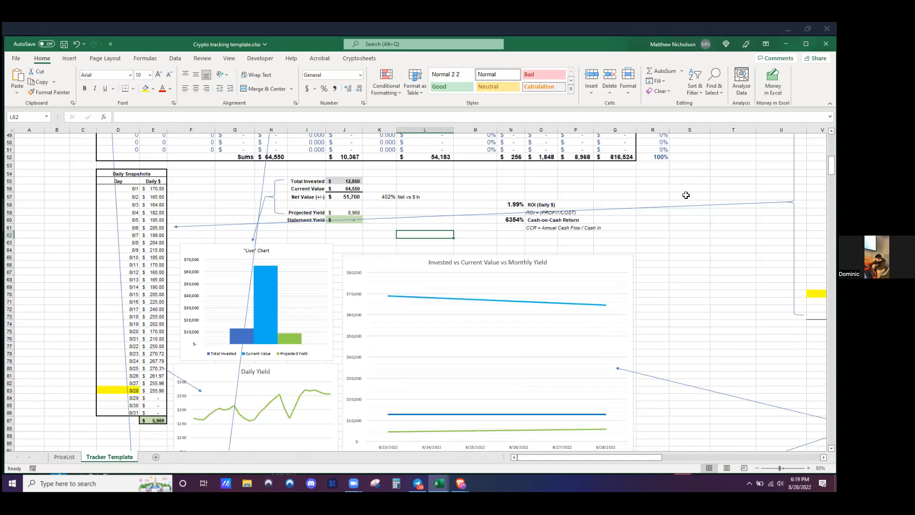
Review the yield, allocation and Daily $ Moving Averages charts below the summary, and return to the main coin table at the start of the sheet.
scroll(686, 195, "down", 5)
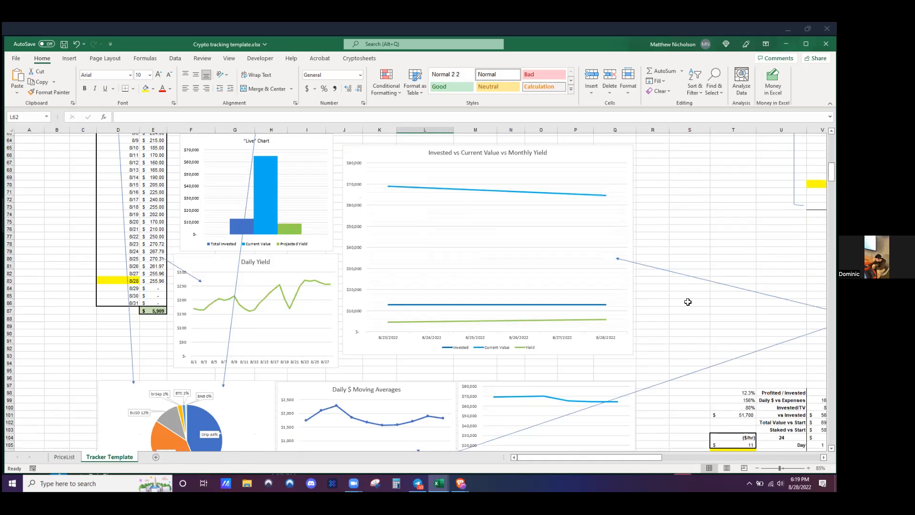
scroll(686, 276, "down", 11)
scroll(689, 229, "up", 4)
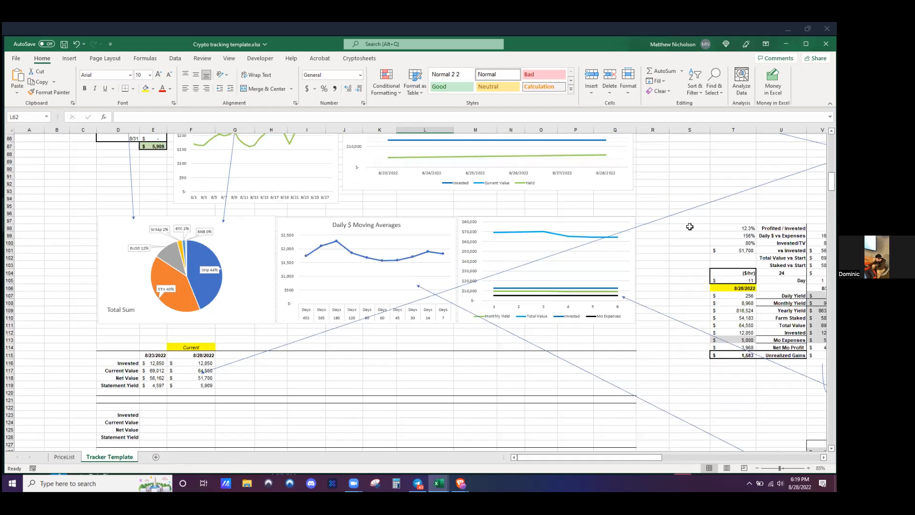
scroll(697, 210, "up", 9)
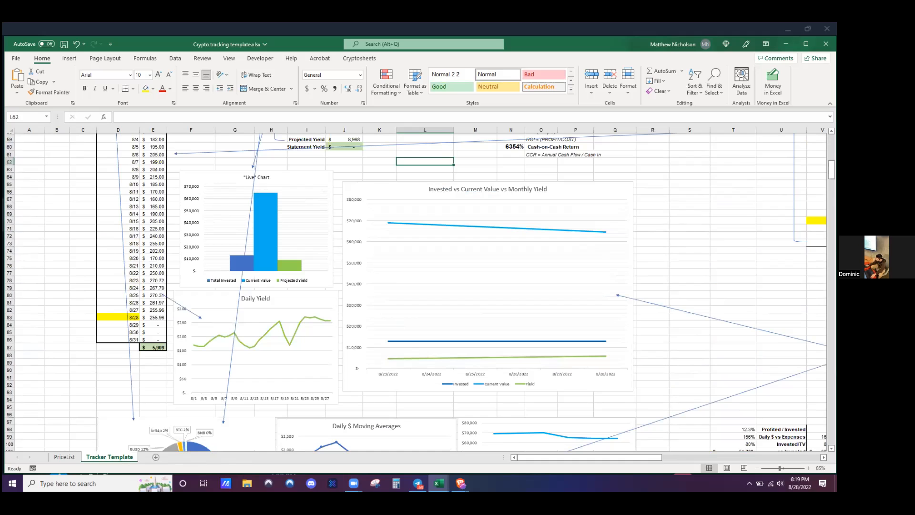
scroll(415, 291, "up", 3)
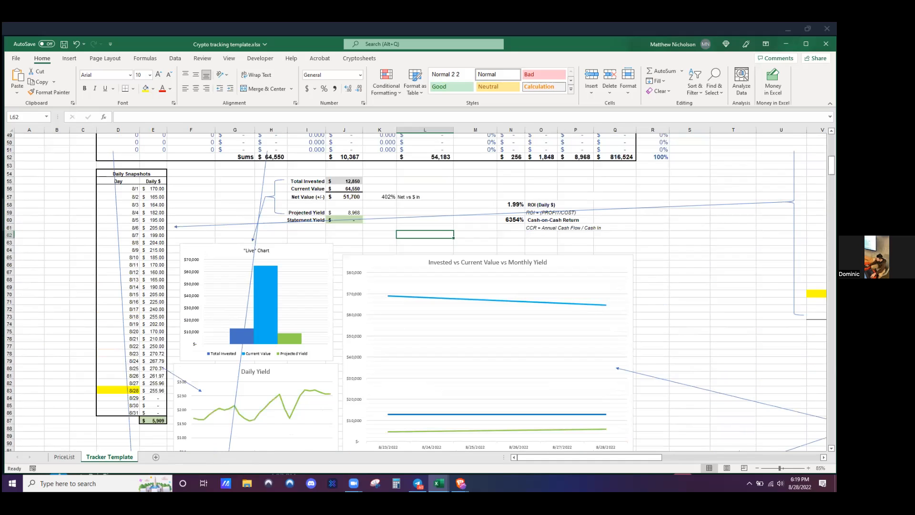
scroll(415, 292, "up", 4)
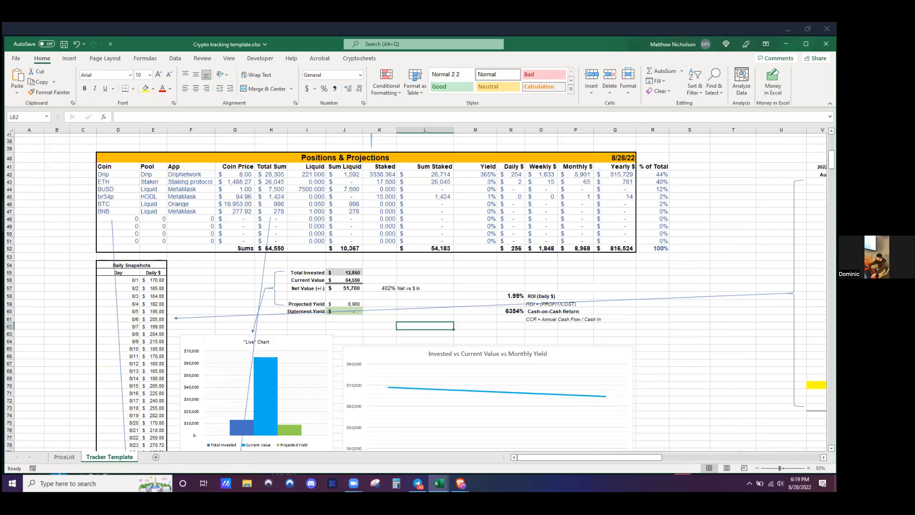
scroll(416, 274, "up", 12)
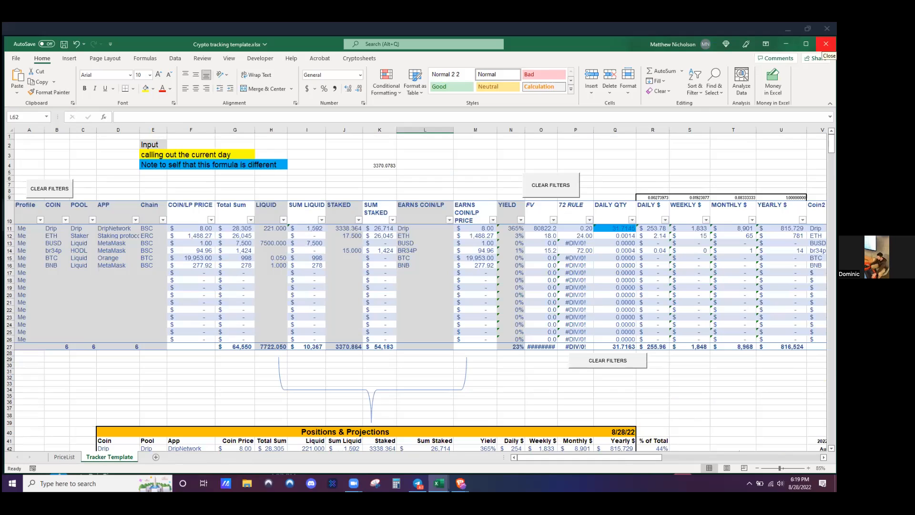